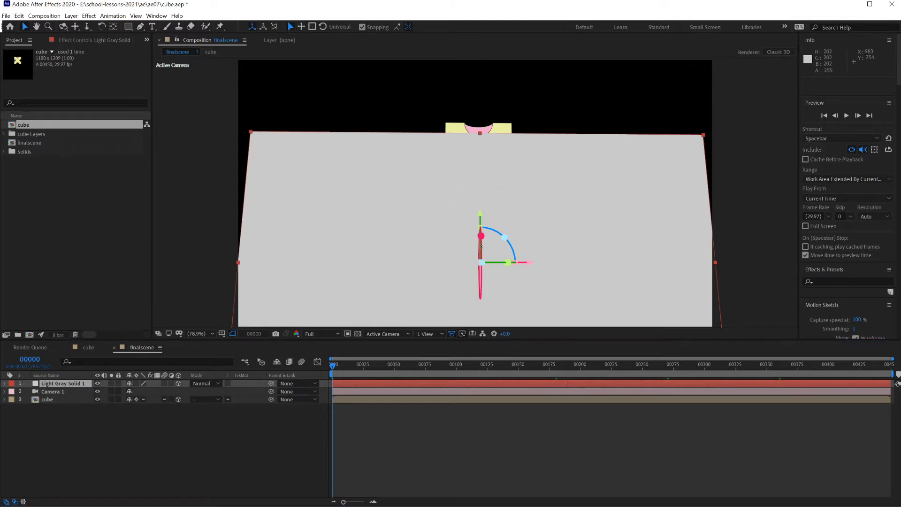
Lay the light gray solid flat as a floor with a 270° X orientation and lower it to about Y 718.4
{"action": "left_click_drag", "start_coordinate": [481, 246], "coordinate": [482, 282]}
{"action": "key", "text": "r"}
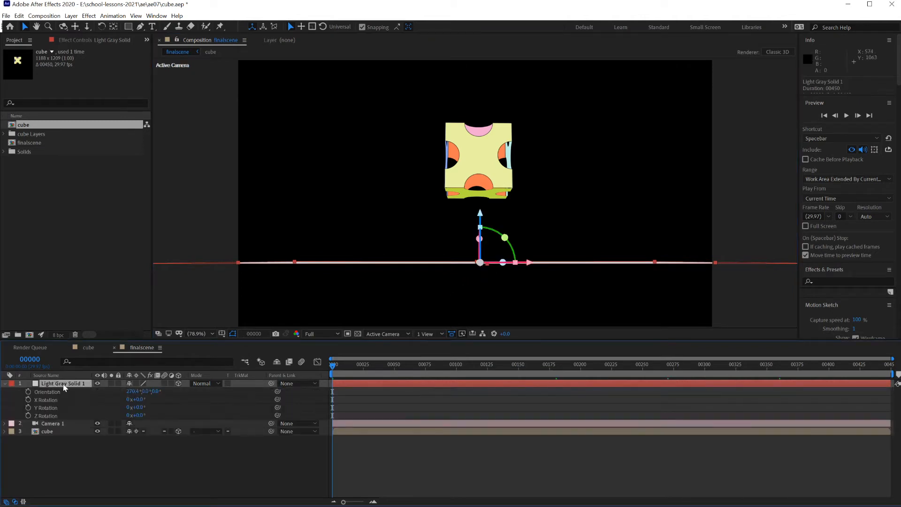
{"action": "left_click", "coordinate": [133, 391]}
{"action": "type", "text": "270"}
{"action": "key", "text": "Return"}
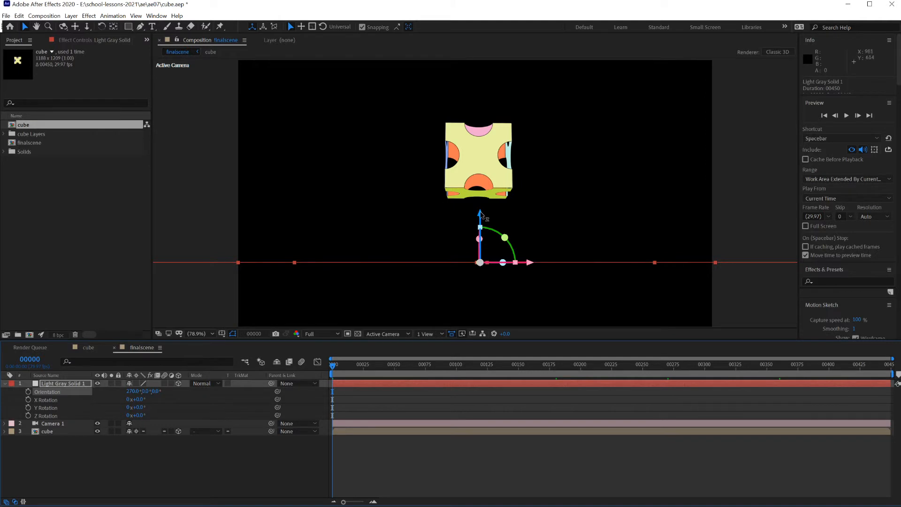
{"action": "left_click_drag", "start_coordinate": [480, 215], "coordinate": [477, 257]}
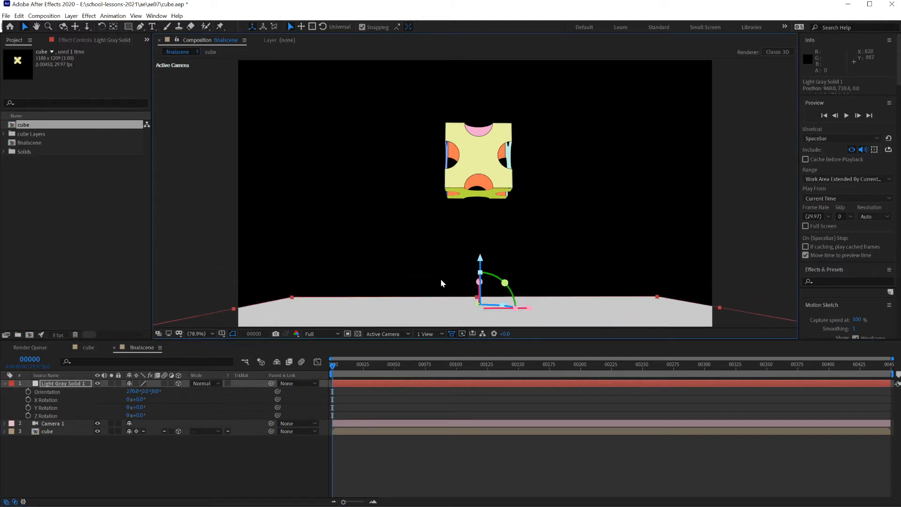
Show the scene in two horizontal views and scale the light gray floor solid up to about 1553%
{"action": "left_click", "coordinate": [427, 333]}
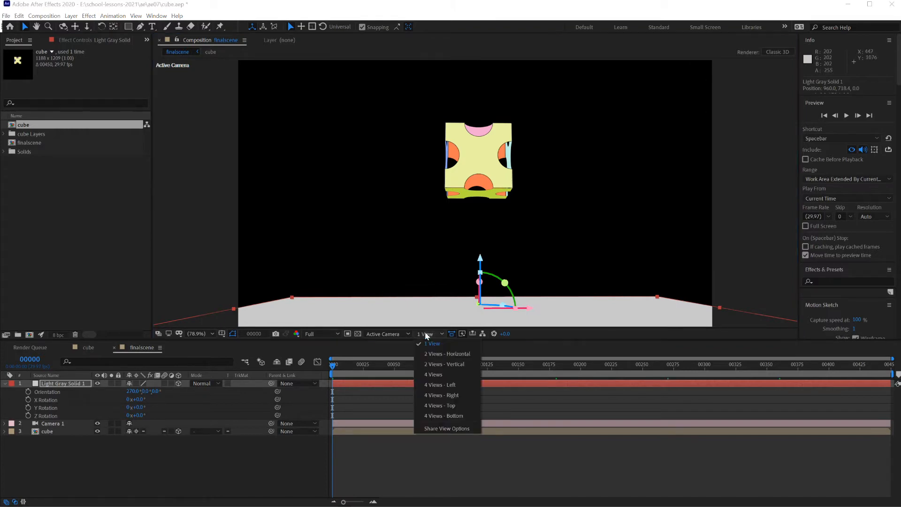
{"action": "left_click", "coordinate": [432, 353]}
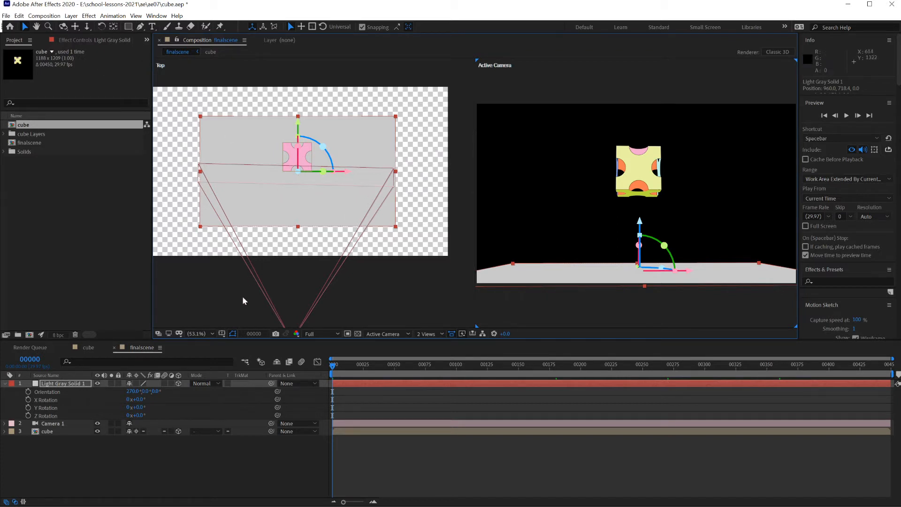
{"action": "key", "text": "s"}
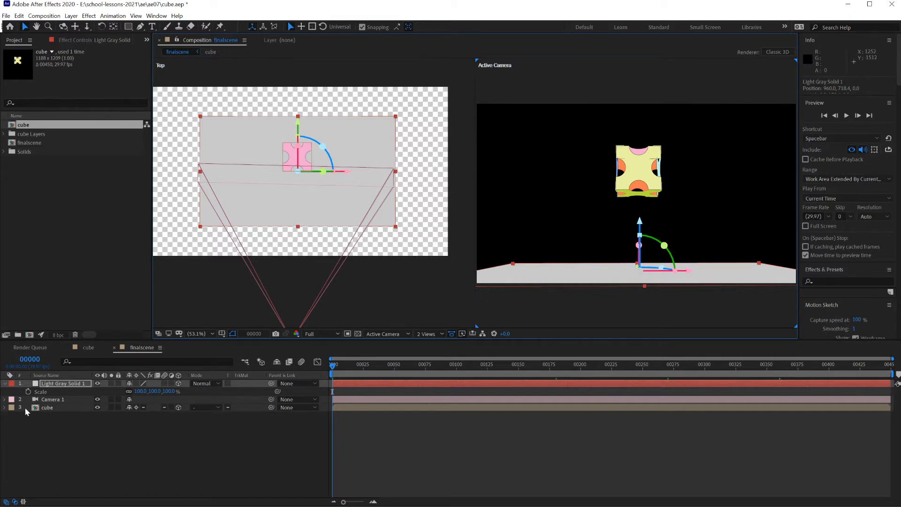
{"action": "left_click_drag", "start_coordinate": [140, 391], "coordinate": [874, 480]}
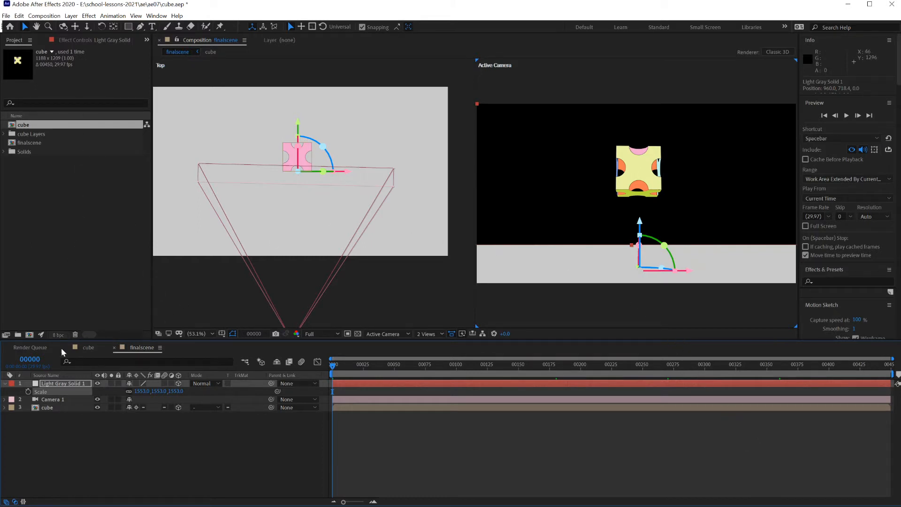
Lower the cube along its Y axis toward the floor and collapse the solid's Scale property
{"action": "left_click", "coordinate": [43, 407]}
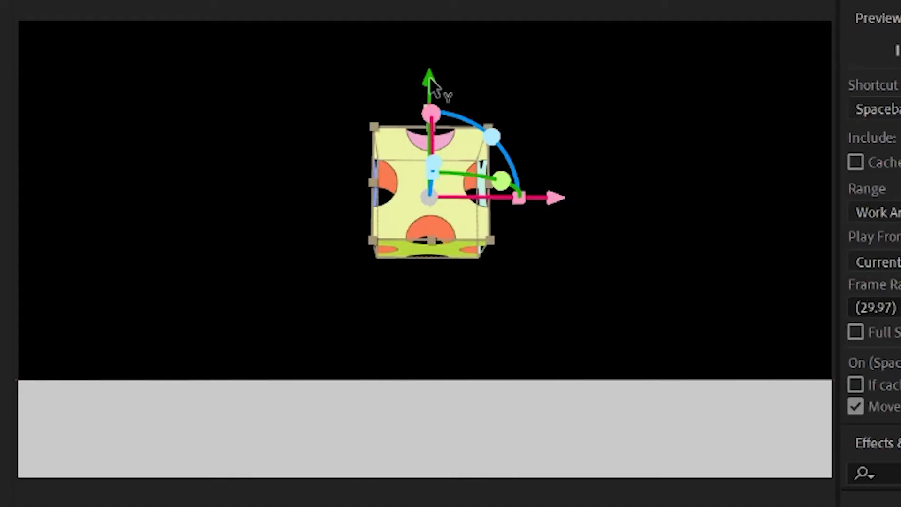
{"action": "left_click_drag", "start_coordinate": [433, 85], "coordinate": [429, 219]}
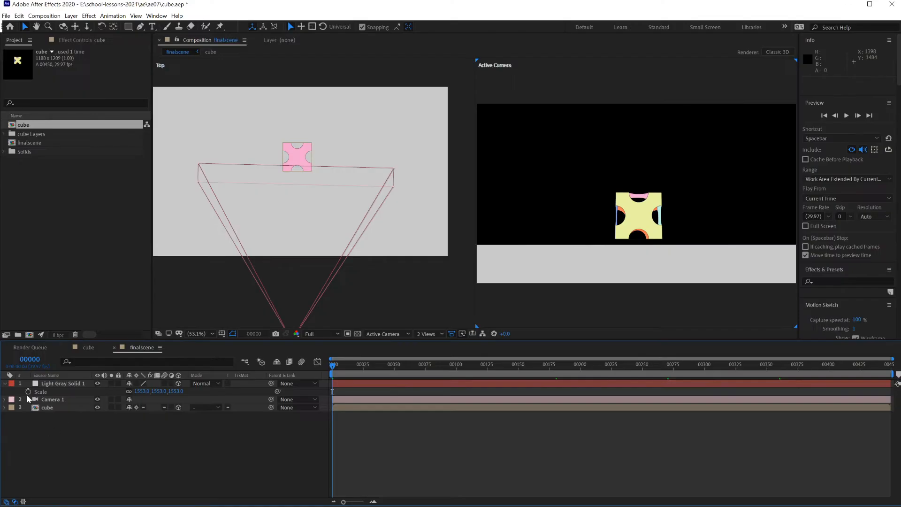
{"action": "left_click", "coordinate": [7, 385]}
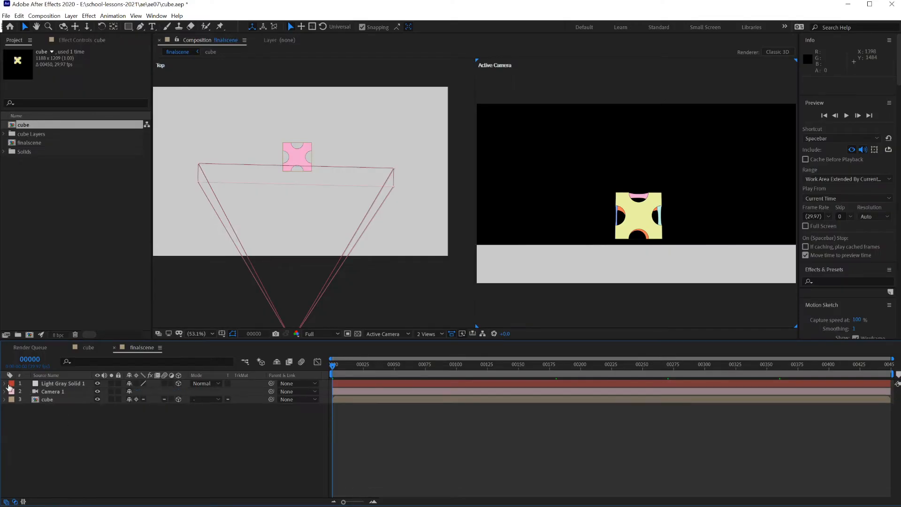
Add a white Point light at 100% intensity with Casts Shadows enabled
{"action": "right_click", "coordinate": [95, 422]}
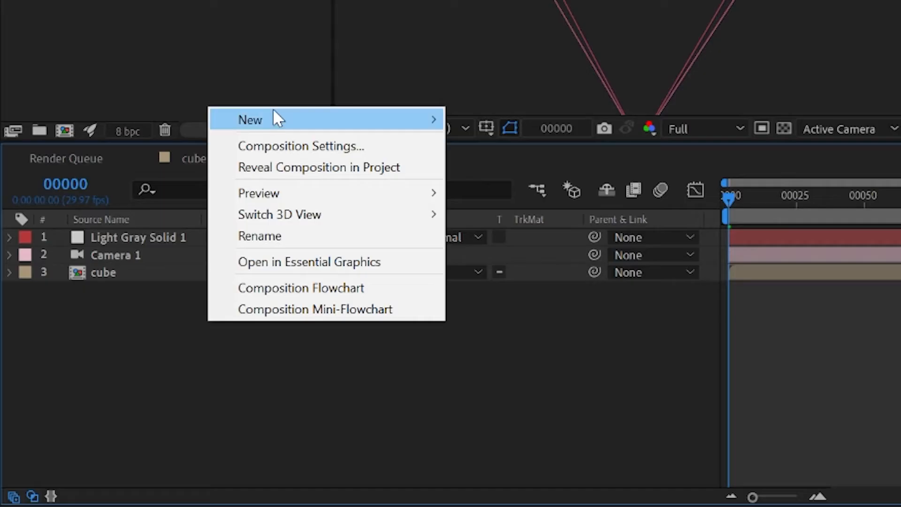
{"action": "mouse_move", "coordinate": [125, 328]}
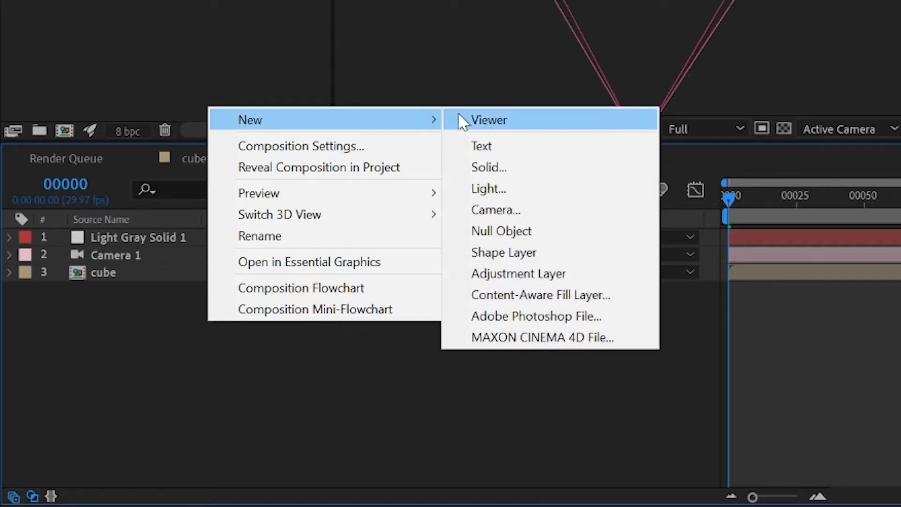
{"action": "left_click", "coordinate": [502, 191]}
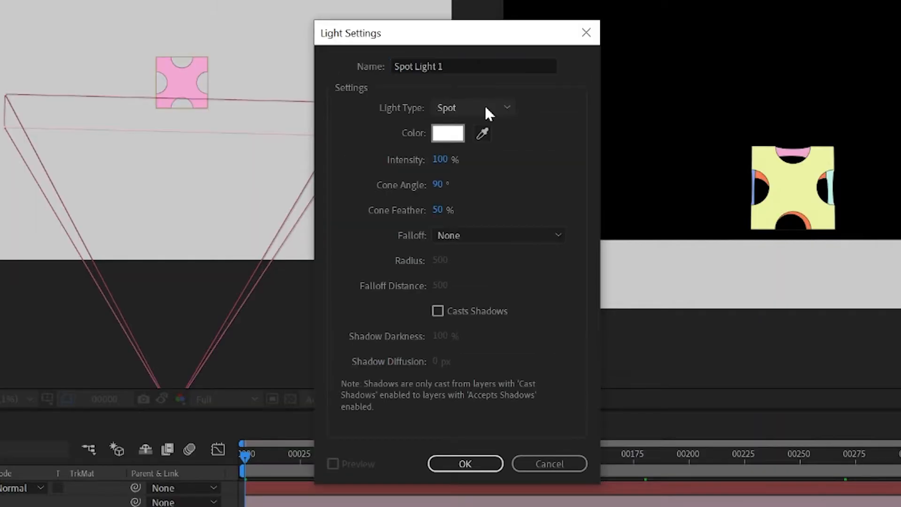
{"action": "left_click", "coordinate": [487, 111]}
{"action": "left_click", "coordinate": [486, 107]}
{"action": "left_click", "coordinate": [486, 107]}
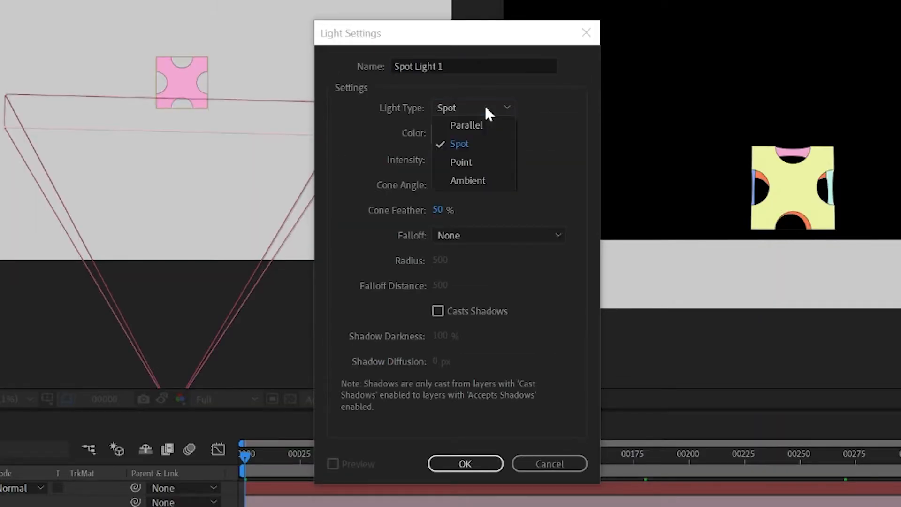
{"action": "left_click", "coordinate": [465, 165]}
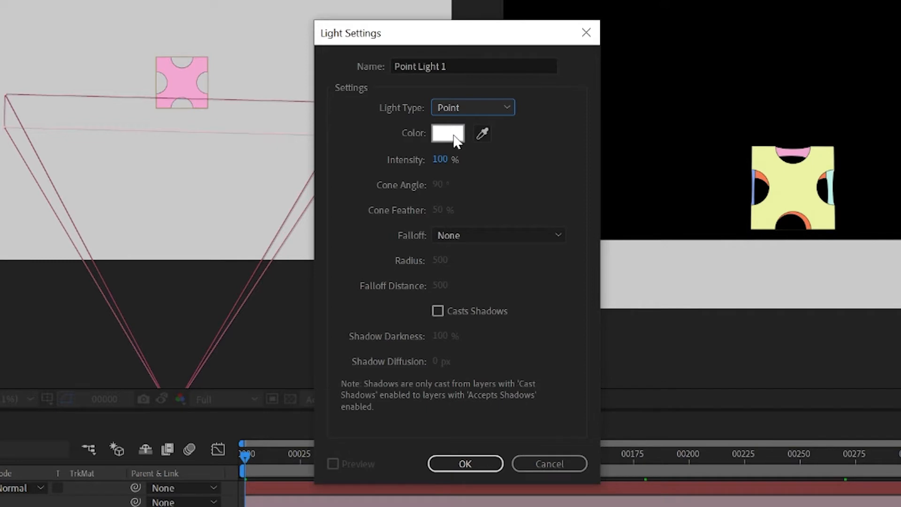
{"action": "left_click", "coordinate": [438, 311]}
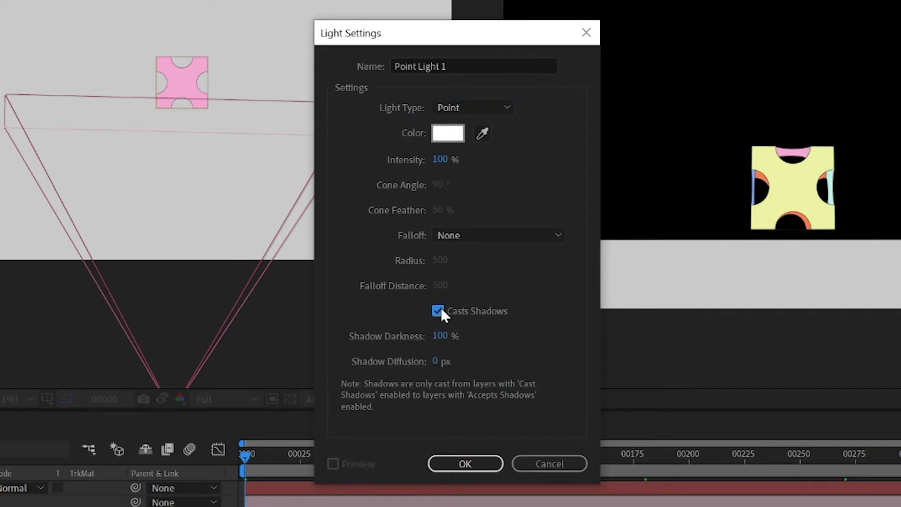
{"action": "left_click", "coordinate": [465, 464]}
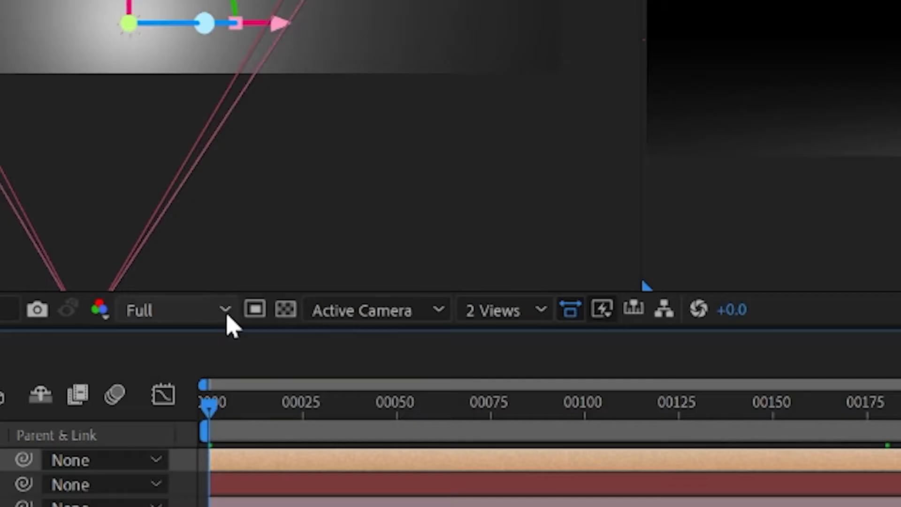
Return to a single Active Camera view and raise the point light above the cube to about Y 204.7
{"action": "left_click", "coordinate": [498, 310]}
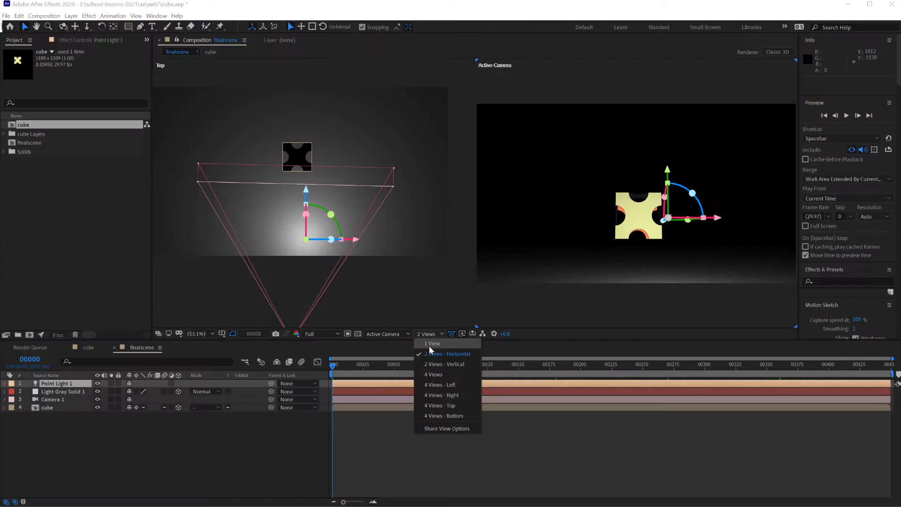
{"action": "left_click", "coordinate": [503, 354]}
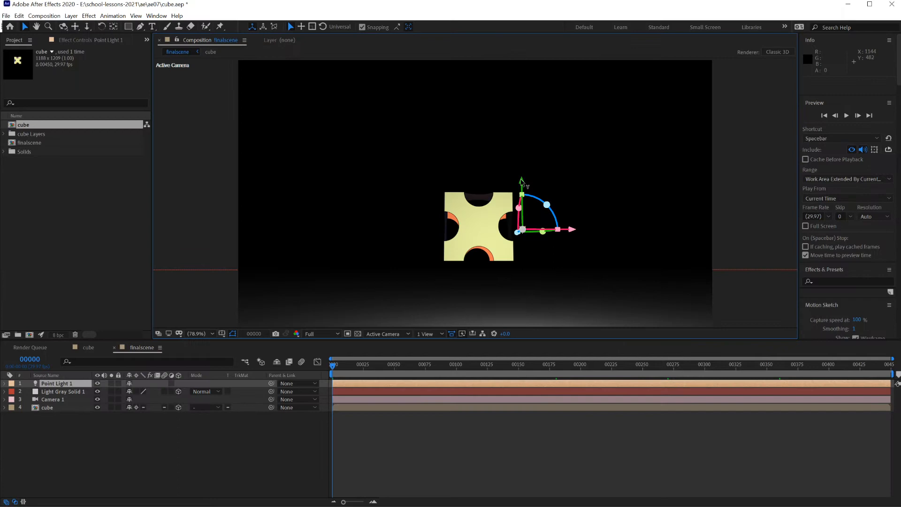
{"action": "left_click_drag", "start_coordinate": [520, 182], "coordinate": [518, 87]}
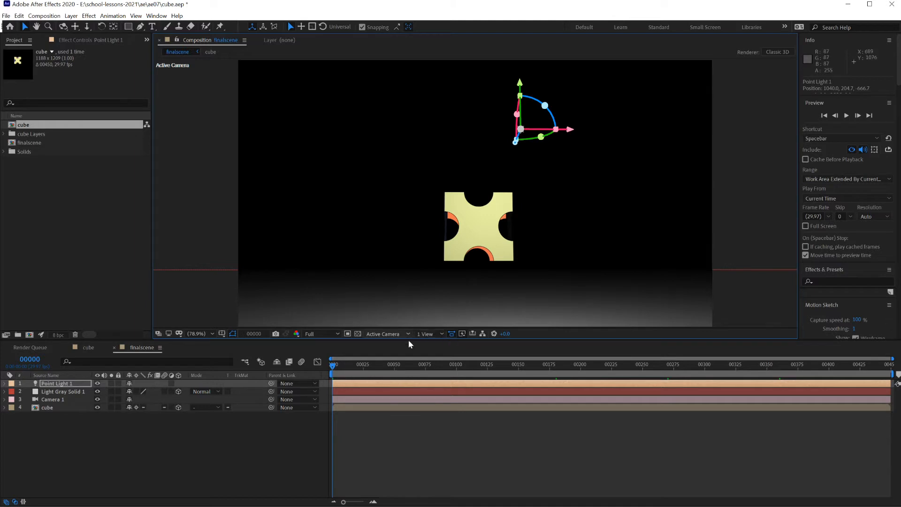
Using two horizontal views, move the point light to about Z -236.5 and raise it to about Y 23
{"action": "left_click", "coordinate": [441, 334]}
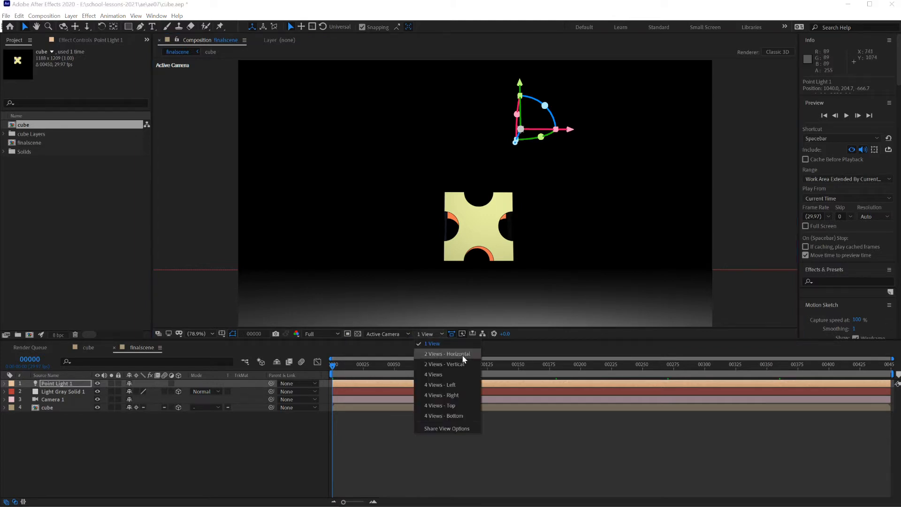
{"action": "left_click", "coordinate": [464, 359]}
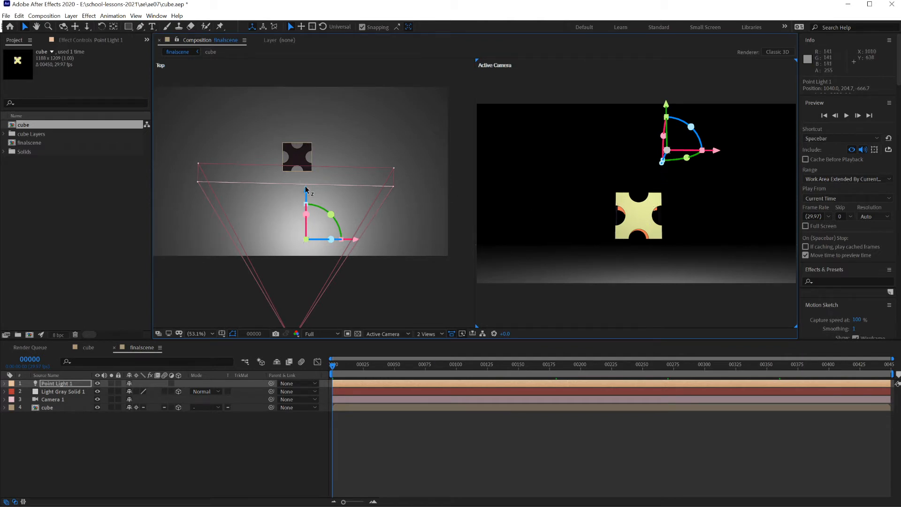
{"action": "left_click_drag", "start_coordinate": [307, 191], "coordinate": [303, 89]}
{"action": "key", "text": "comma"}
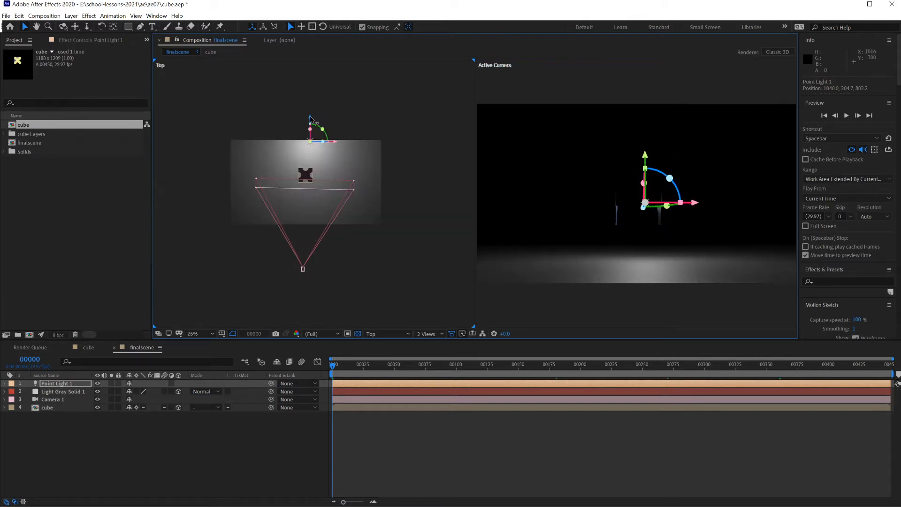
{"action": "left_click_drag", "start_coordinate": [309, 124], "coordinate": [309, 172]}
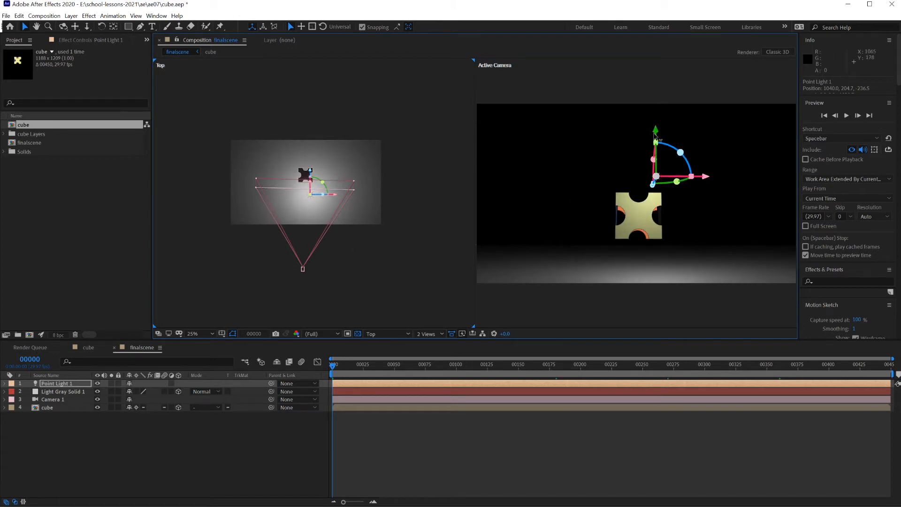
{"action": "left_click_drag", "start_coordinate": [656, 131], "coordinate": [656, 99]}
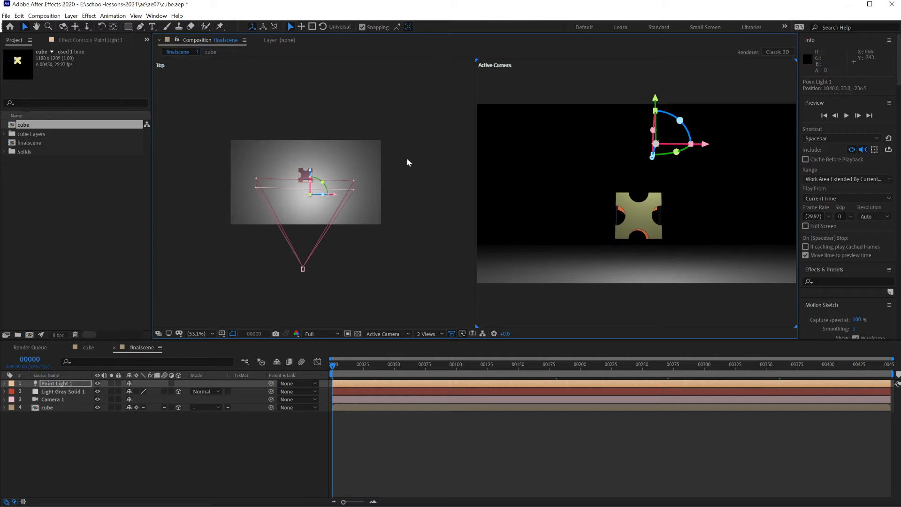
Orbit the camera horizontally, and vertically with the constraint on, to view the cube from the side and above
{"action": "left_click", "coordinate": [63, 27]}
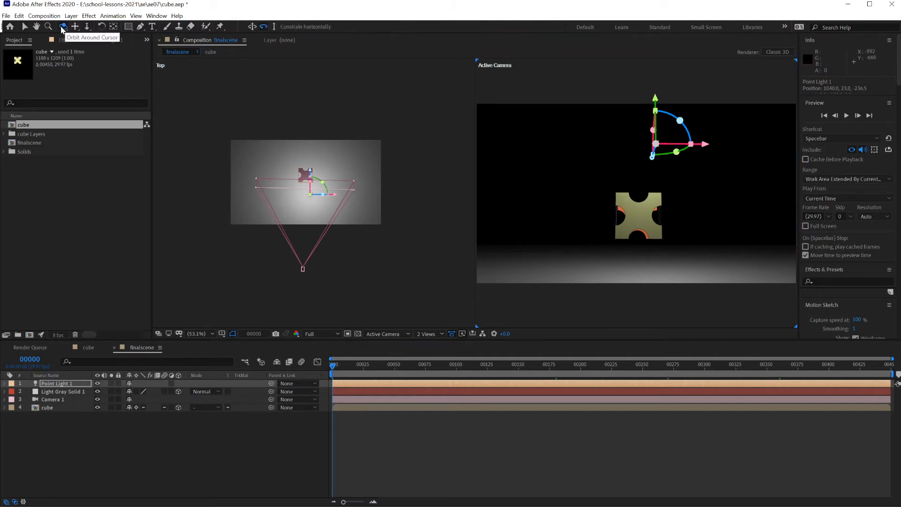
{"action": "left_click_drag", "start_coordinate": [633, 199], "coordinate": [621, 229]}
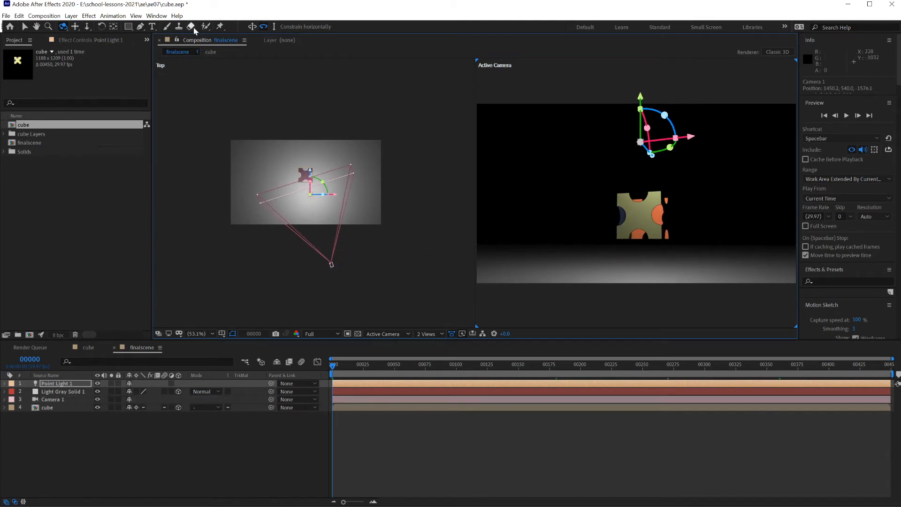
{"action": "left_click", "coordinate": [275, 27]}
{"action": "left_click_drag", "start_coordinate": [637, 195], "coordinate": [639, 220]}
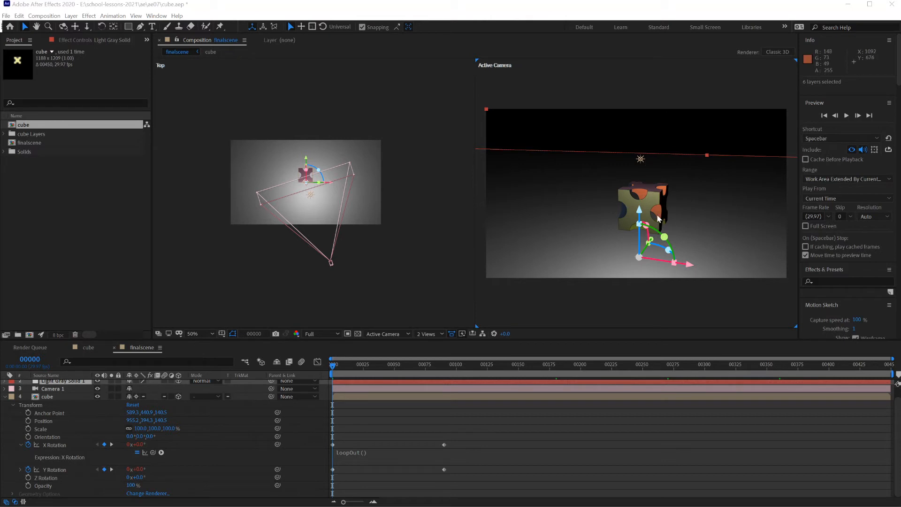
Select the cube layer and show its Transform properties
{"action": "left_click", "coordinate": [5, 397]}
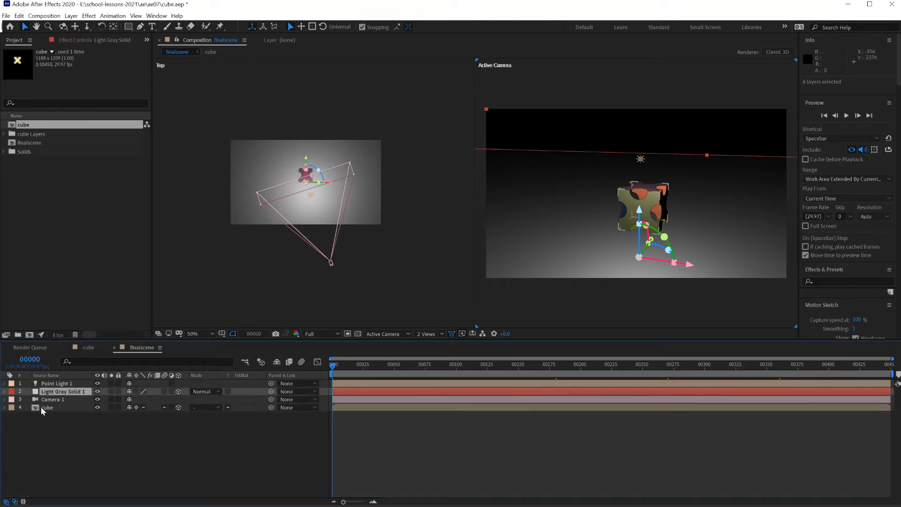
{"action": "left_click", "coordinate": [41, 407]}
{"action": "left_click", "coordinate": [4, 407]}
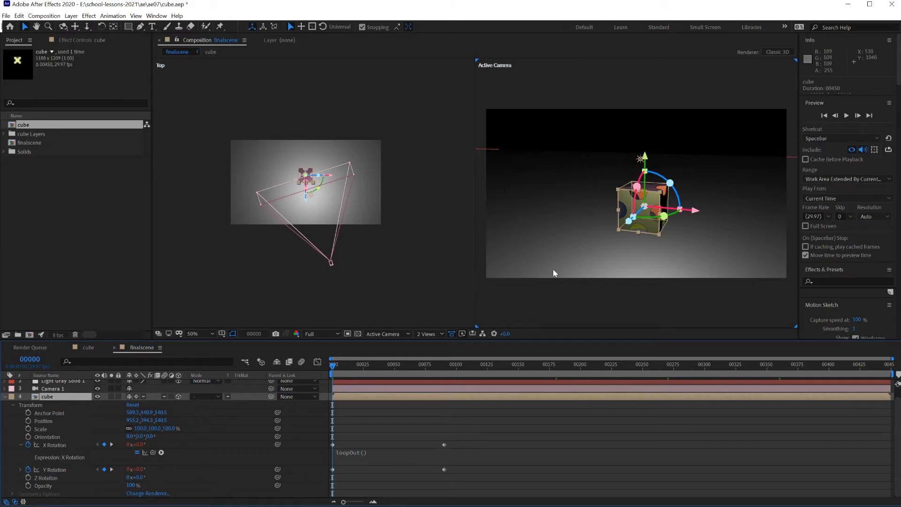
Switch to a single view and open a second viewer for the finalscene composition
{"action": "left_click", "coordinate": [437, 334]}
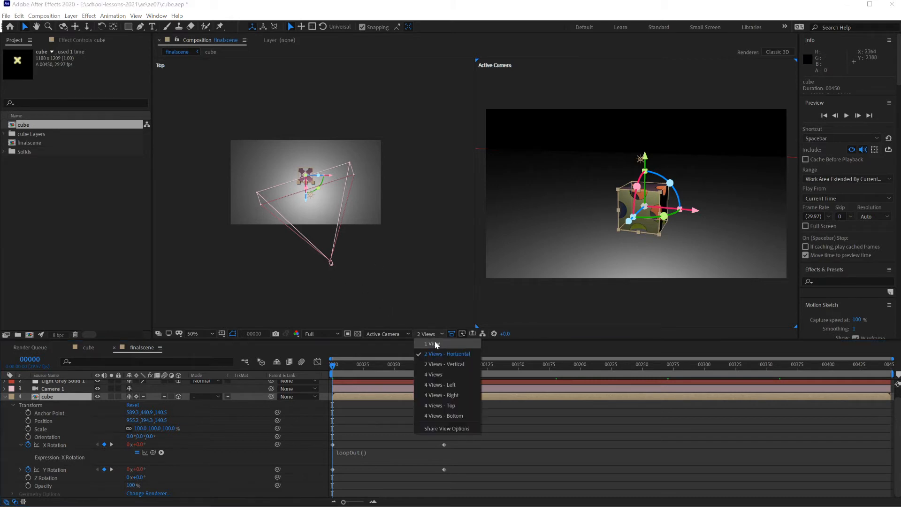
{"action": "left_click", "coordinate": [429, 373]}
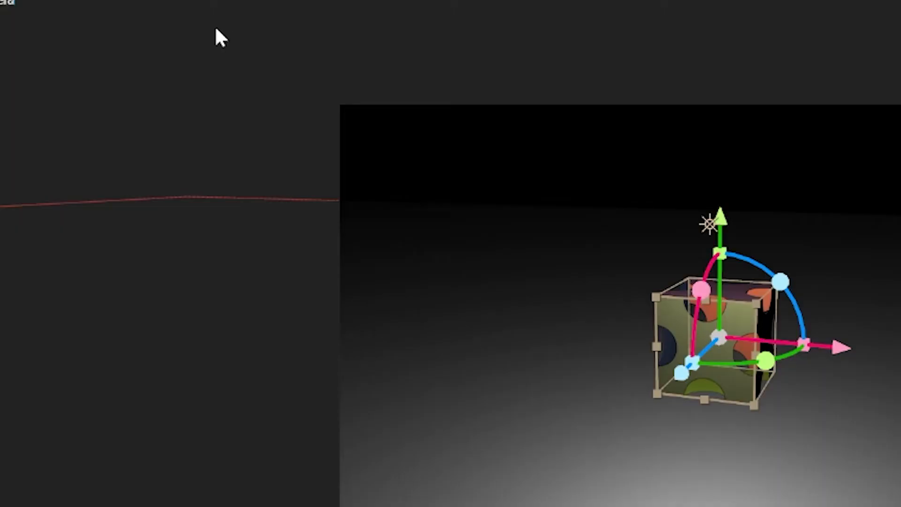
{"action": "right_click", "coordinate": [216, 28]}
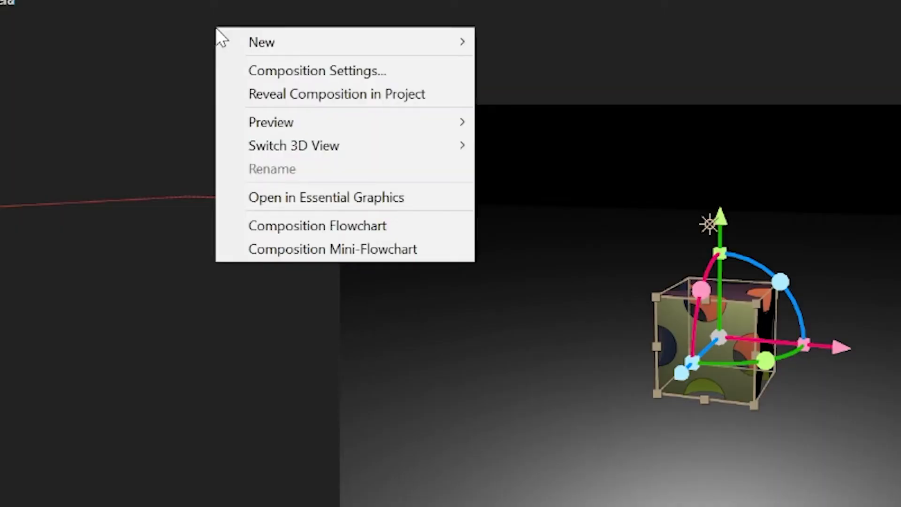
{"action": "mouse_move", "coordinate": [429, 49]}
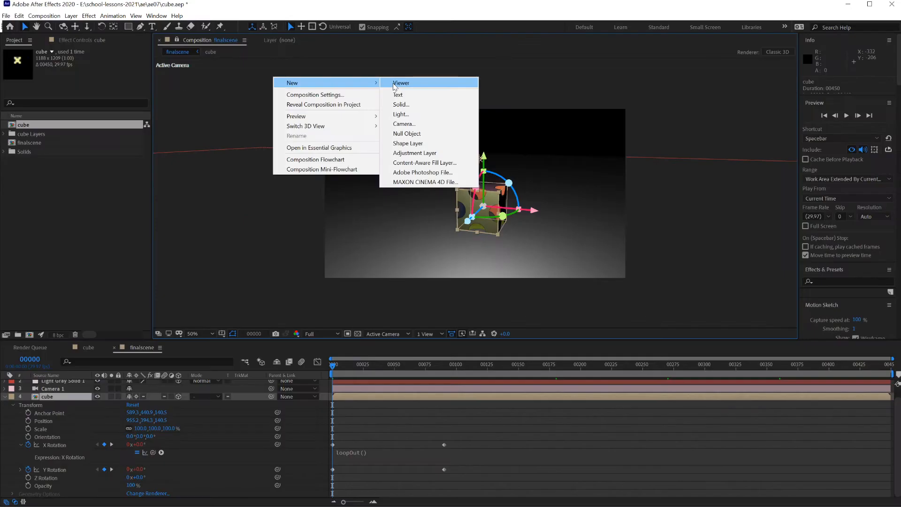
{"action": "left_click", "coordinate": [399, 83]}
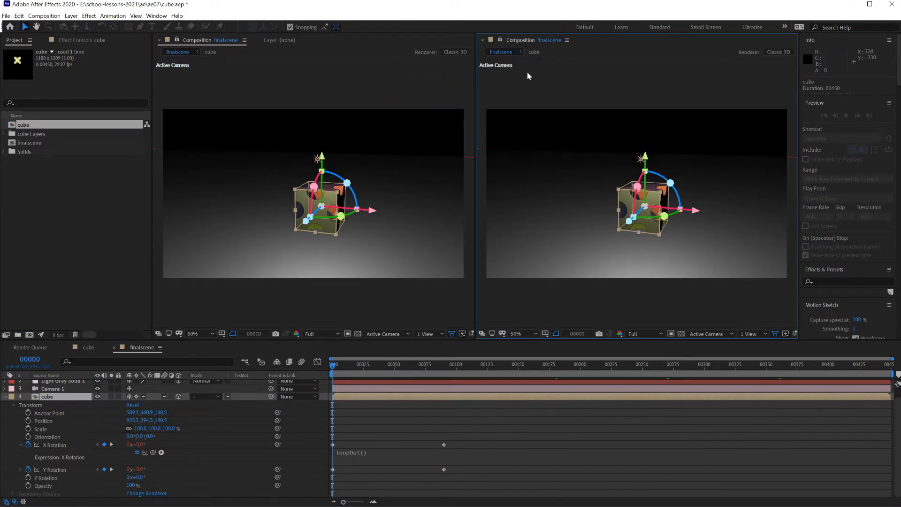
Open the cube composition, select all six face layers s1 to s6 and show only their Material Options
{"action": "double_click", "coordinate": [36, 399]}
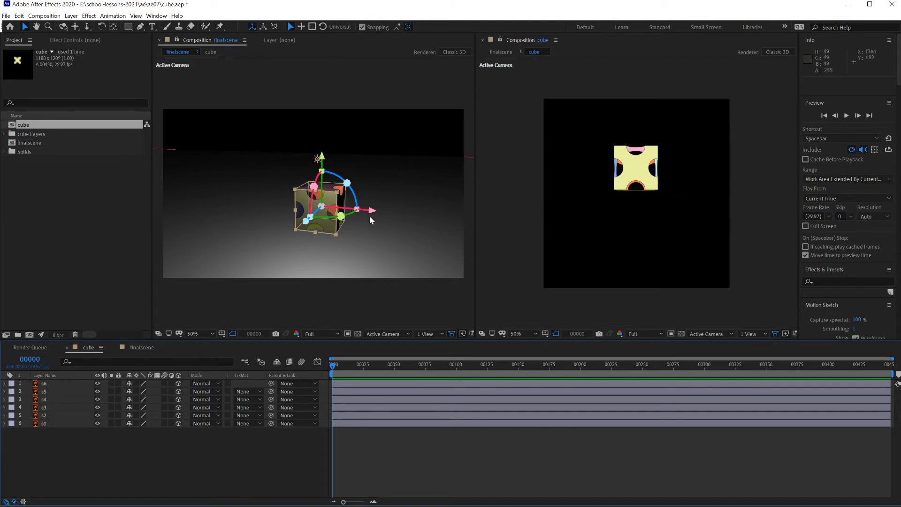
{"action": "left_click", "coordinate": [45, 384]}
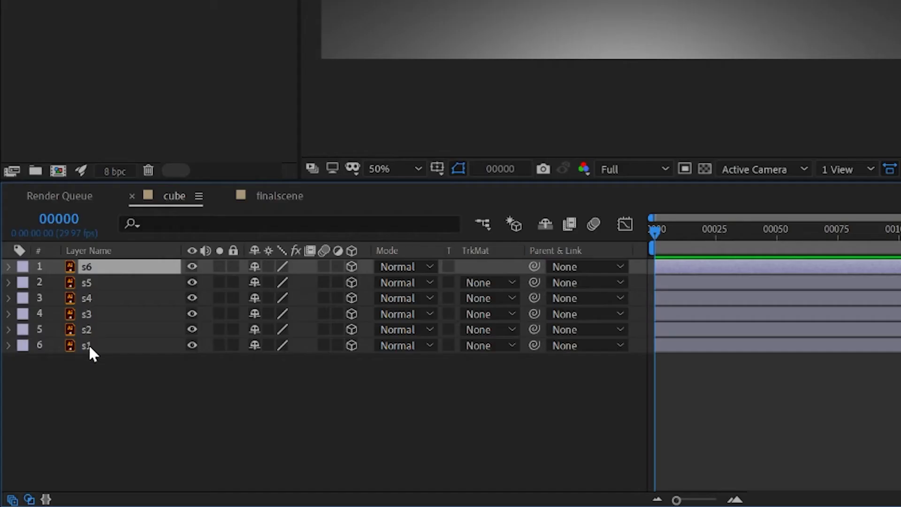
{"action": "left_click", "coordinate": [89, 344], "text": "shift"}
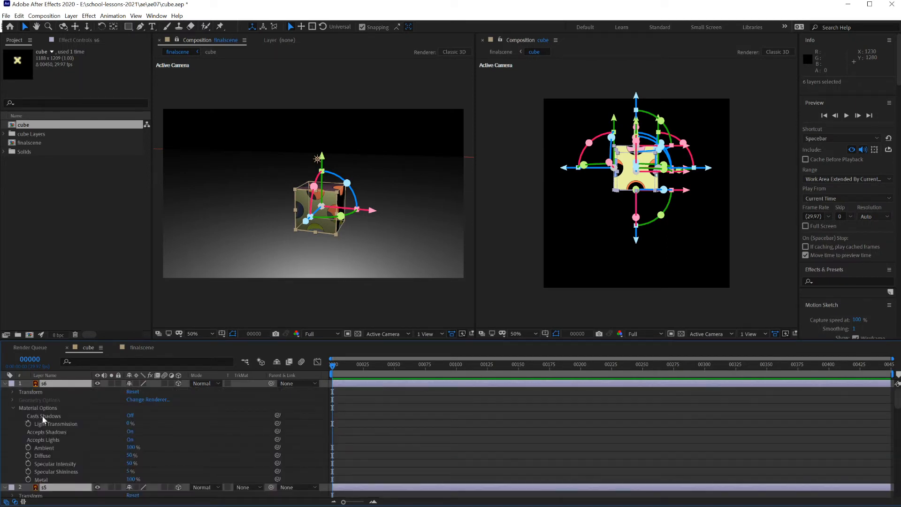
{"action": "scroll", "coordinate": [43, 420], "scroll_direction": "down", "scroll_amount": 2}
{"action": "scroll", "coordinate": [44, 421], "scroll_direction": "up", "scroll_amount": 2}
{"action": "left_click", "coordinate": [5, 384]}
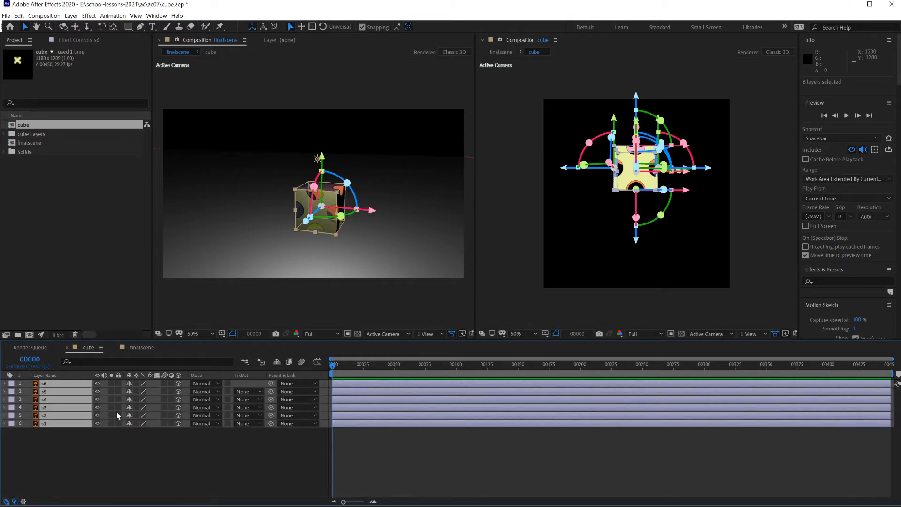
{"action": "key", "text": "a"}
{"action": "key", "text": "a"}
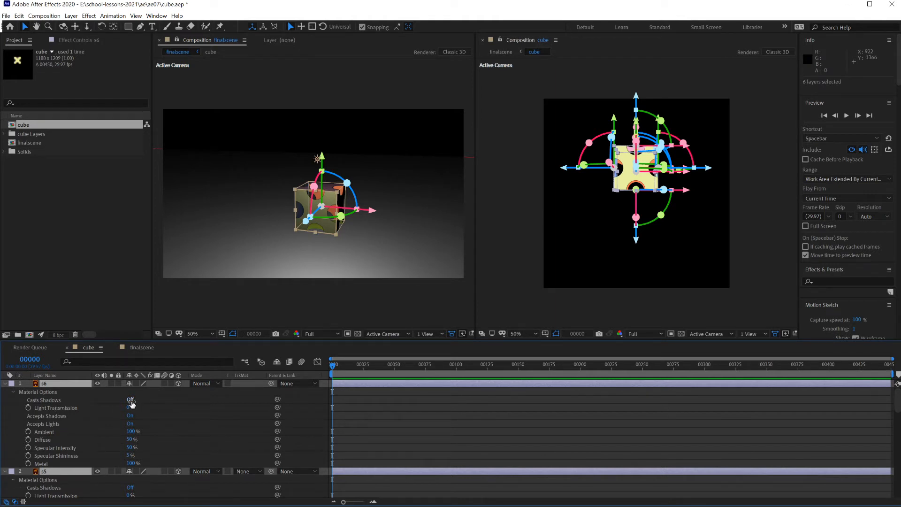
Turn on Casts Shadows for all six selected face layers
{"action": "scroll", "coordinate": [166, 420], "scroll_direction": "down", "scroll_amount": 8}
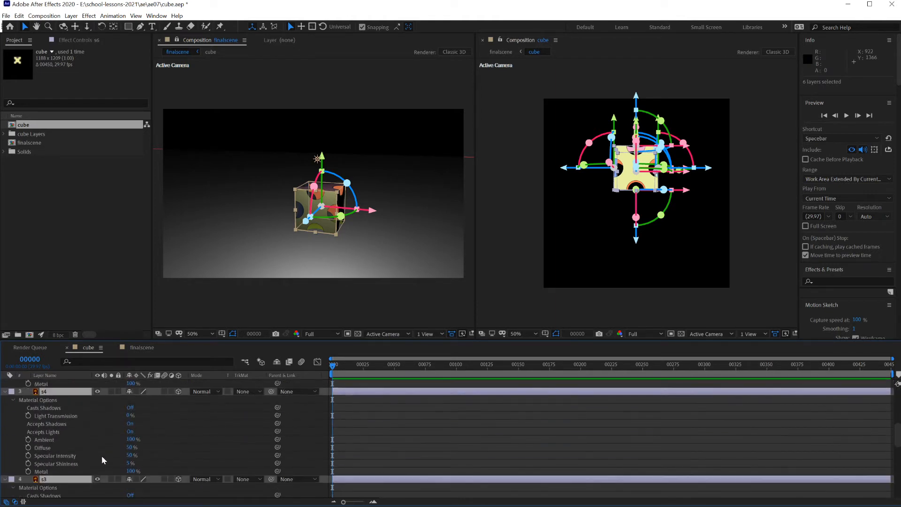
{"action": "scroll", "coordinate": [102, 457], "scroll_direction": "up", "scroll_amount": 8}
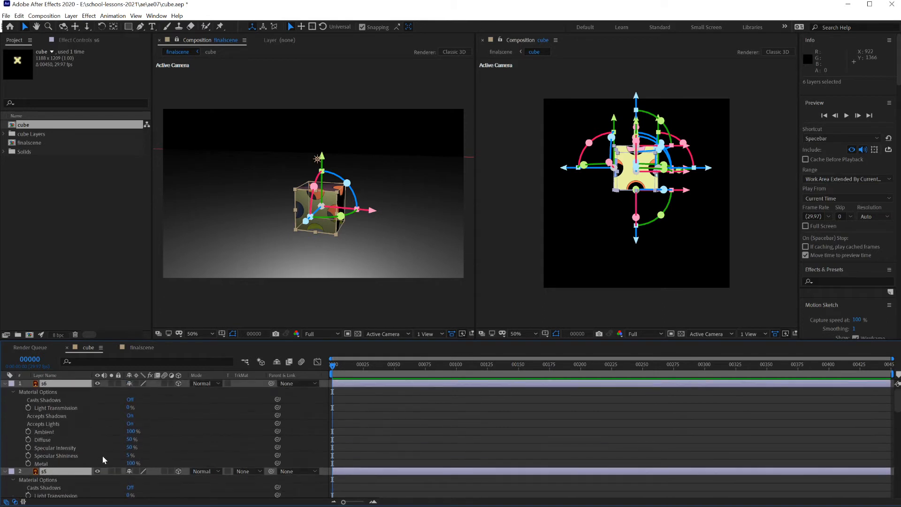
{"action": "left_click", "coordinate": [130, 400]}
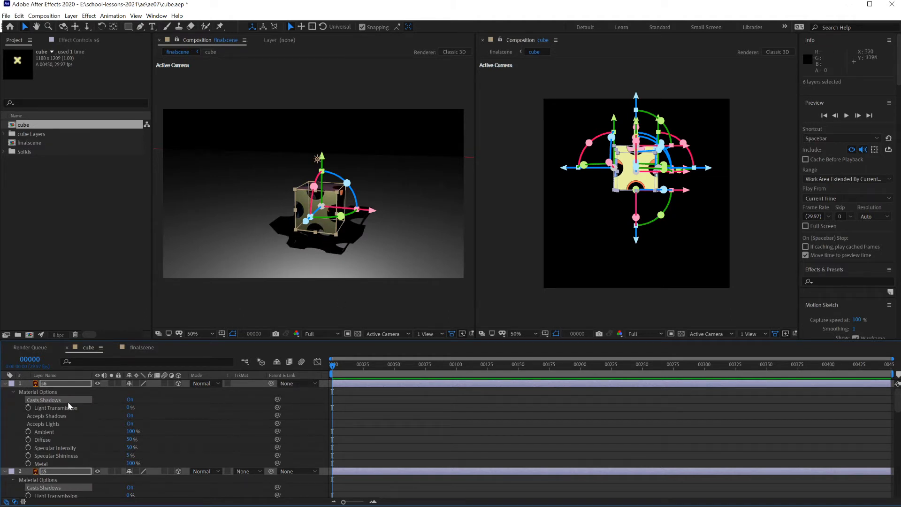
Set Casts Shadows to Only for the six faces and scrub the finalscene timeline from its start to view the shadow
{"action": "left_click", "coordinate": [130, 400]}
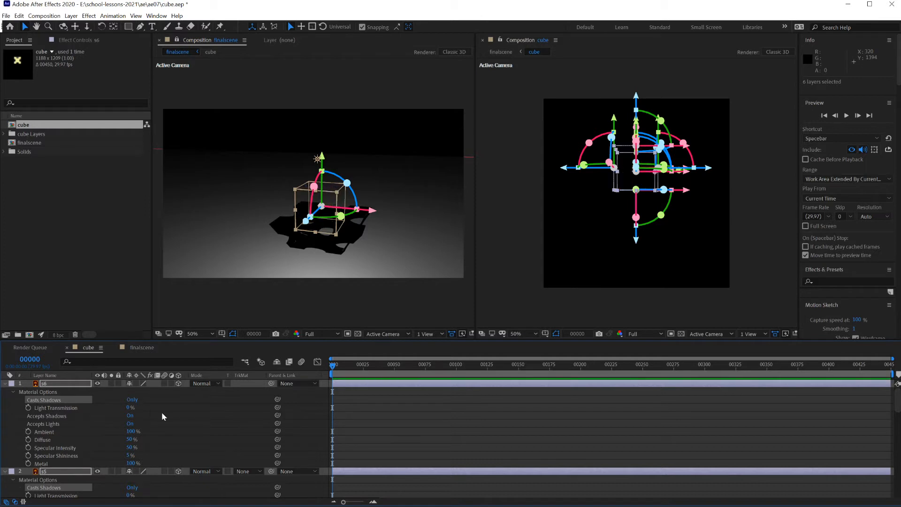
{"action": "left_click", "coordinate": [141, 348]}
{"action": "left_click_drag", "start_coordinate": [332, 367], "coordinate": [315, 375]}
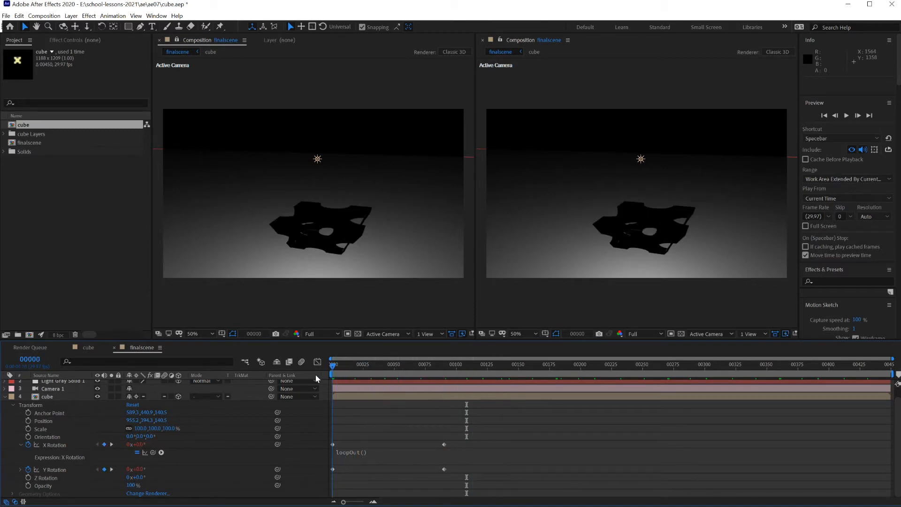
In the cube composition, cycle Casts Shadows back to On for layer s6 and check the result in finalscene
{"action": "left_click", "coordinate": [88, 348]}
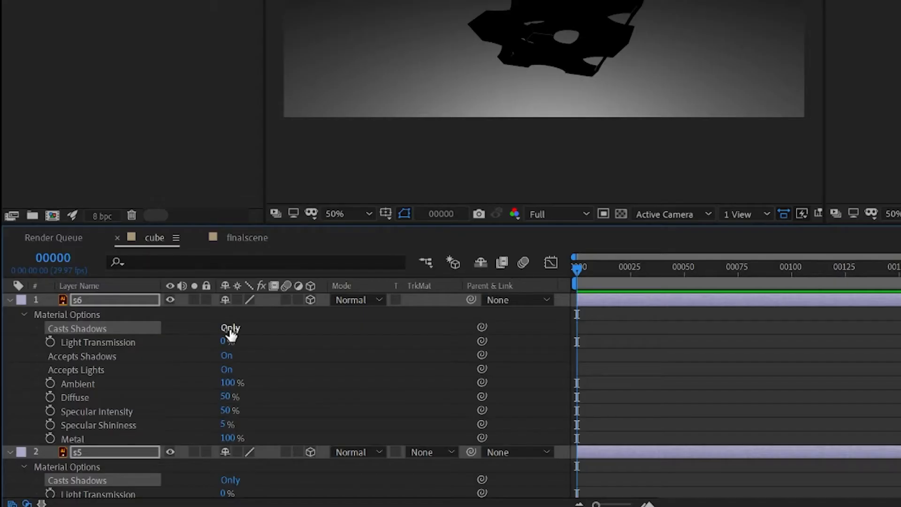
{"action": "left_click", "coordinate": [132, 400]}
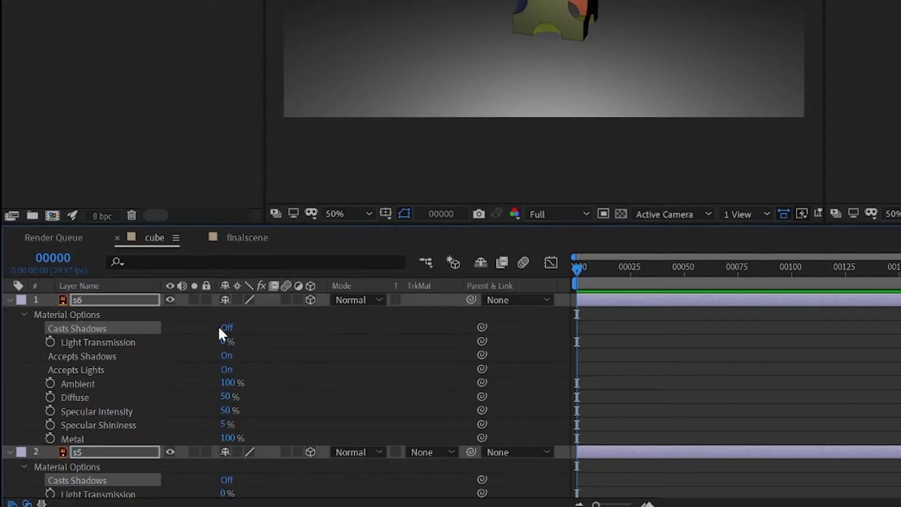
{"action": "left_click", "coordinate": [225, 328]}
{"action": "left_click", "coordinate": [242, 238]}
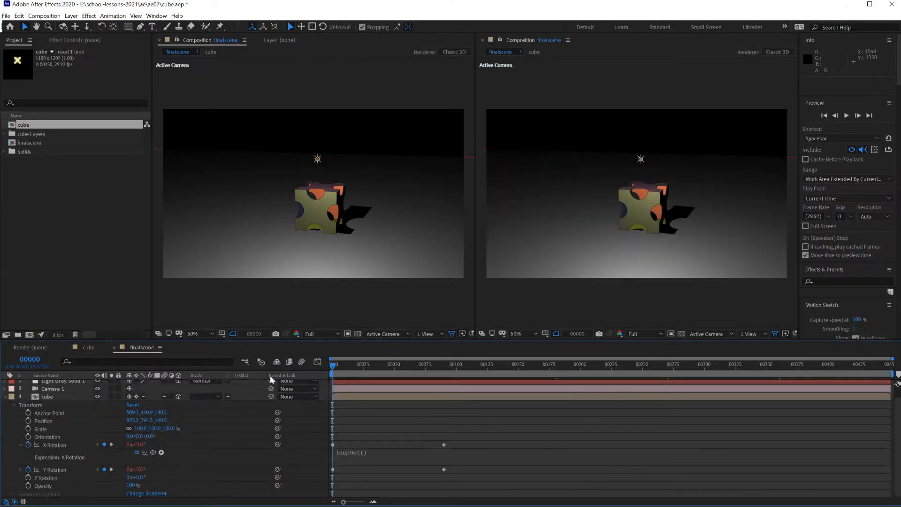
Select layers s5 through s1 in the cube composition and turn on their Casts Shadows option
{"action": "left_click", "coordinate": [88, 348]}
{"action": "scroll", "coordinate": [55, 469], "scroll_direction": "down", "scroll_amount": 10}
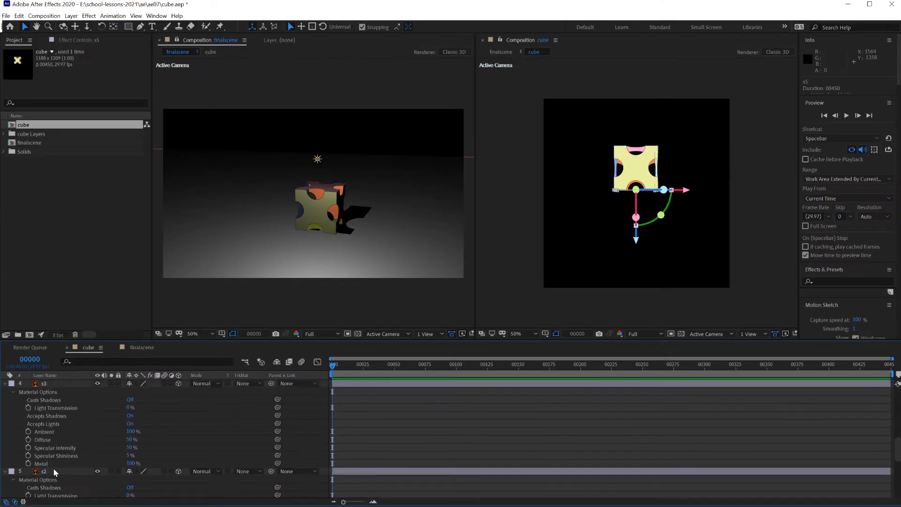
{"action": "scroll", "coordinate": [50, 469], "scroll_direction": "up", "scroll_amount": 2}
{"action": "left_click", "coordinate": [46, 415], "text": "shift"}
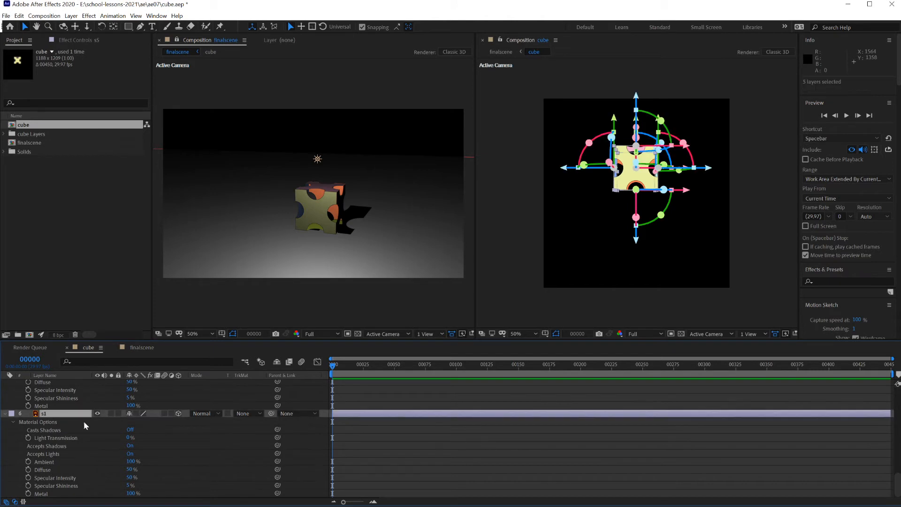
{"action": "scroll", "coordinate": [84, 421], "scroll_direction": "up", "scroll_amount": 1}
{"action": "scroll", "coordinate": [84, 421], "scroll_direction": "up", "scroll_amount": 5}
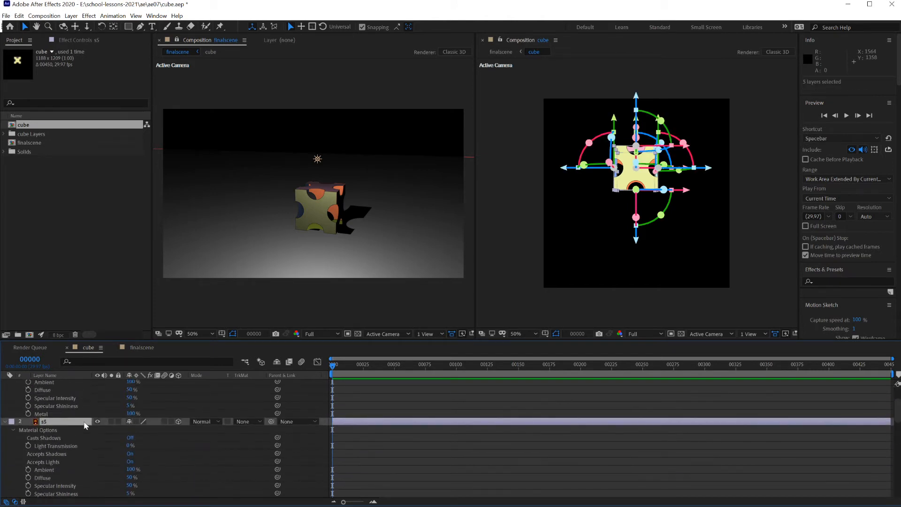
{"action": "scroll", "coordinate": [85, 425], "scroll_direction": "up", "scroll_amount": 2}
{"action": "left_click", "coordinate": [131, 488]}
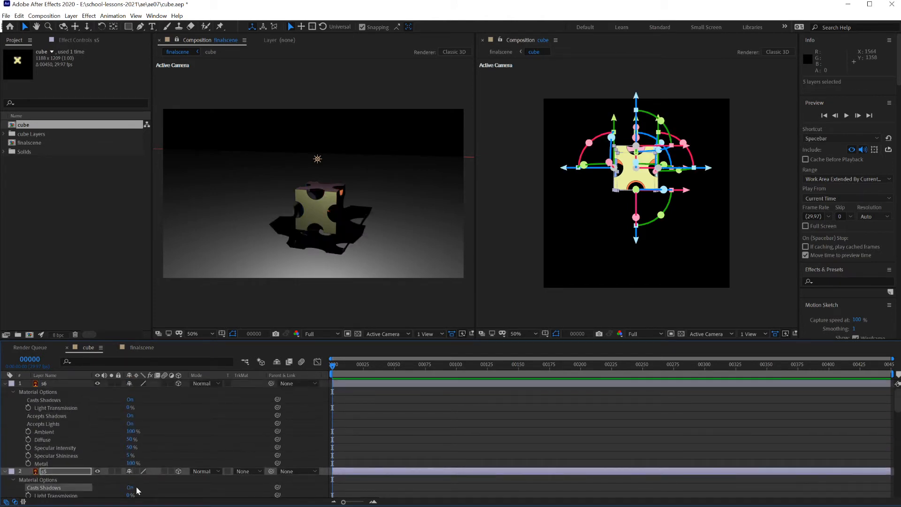
Select all six face layers again, from s6 to s1
{"action": "left_click", "coordinate": [48, 399]}
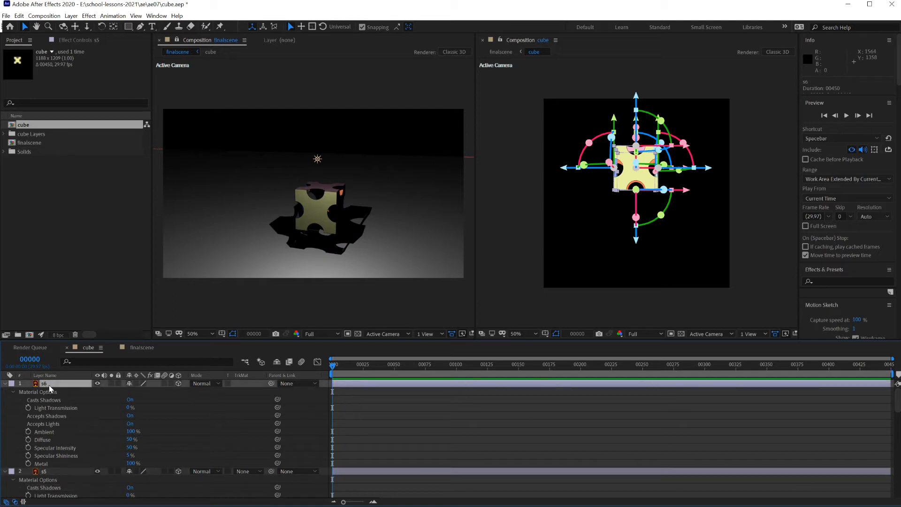
{"action": "scroll", "coordinate": [52, 396], "scroll_direction": "down", "scroll_amount": 8}
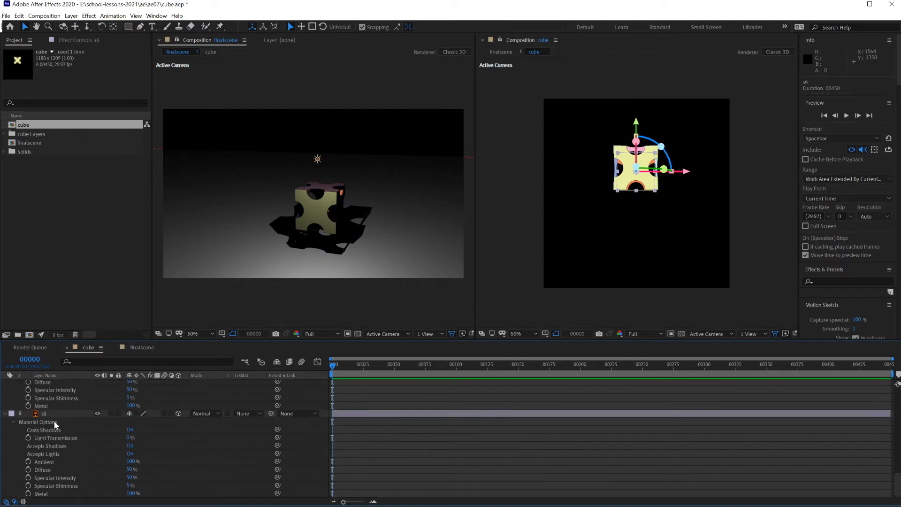
{"action": "left_click", "coordinate": [70, 415], "text": "shift"}
{"action": "scroll", "coordinate": [69, 417], "scroll_direction": "up", "scroll_amount": 10}
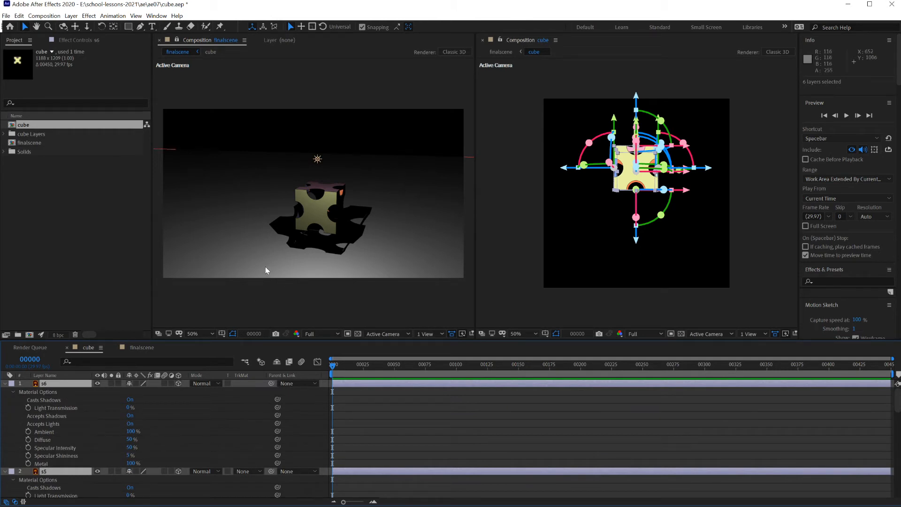
Raise the cube to about Y 358 in finalscene and move the point light to about 1040, -62, -4
{"action": "left_click", "coordinate": [319, 203]}
{"action": "left_click_drag", "start_coordinate": [323, 158], "coordinate": [324, 152]}
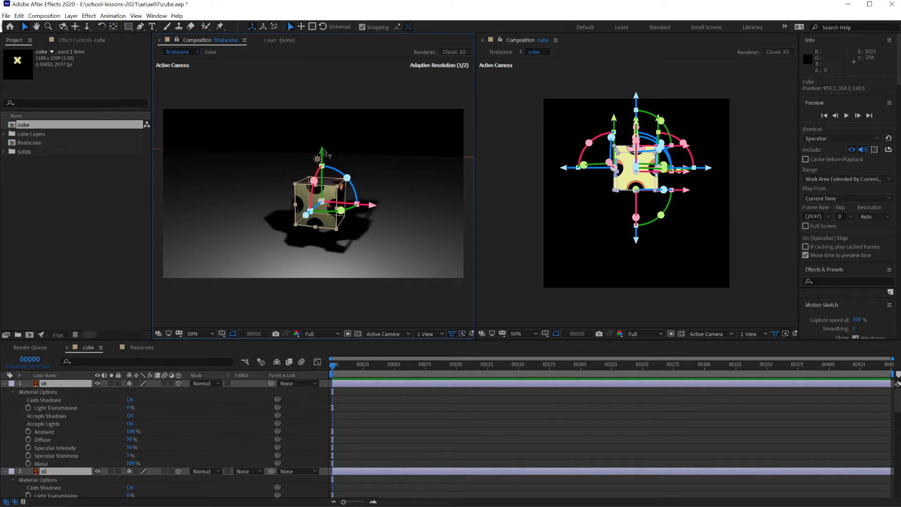
{"action": "left_click", "coordinate": [318, 159]}
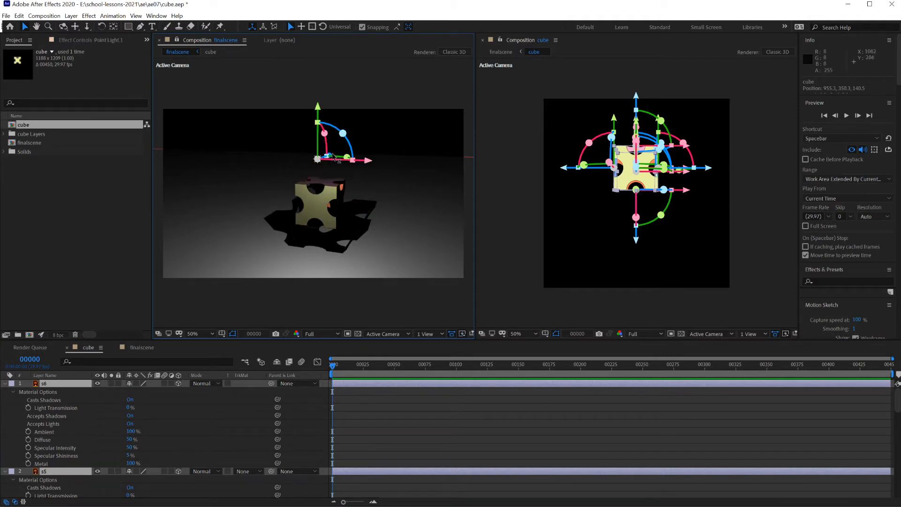
{"action": "left_click_drag", "start_coordinate": [332, 158], "coordinate": [364, 149]}
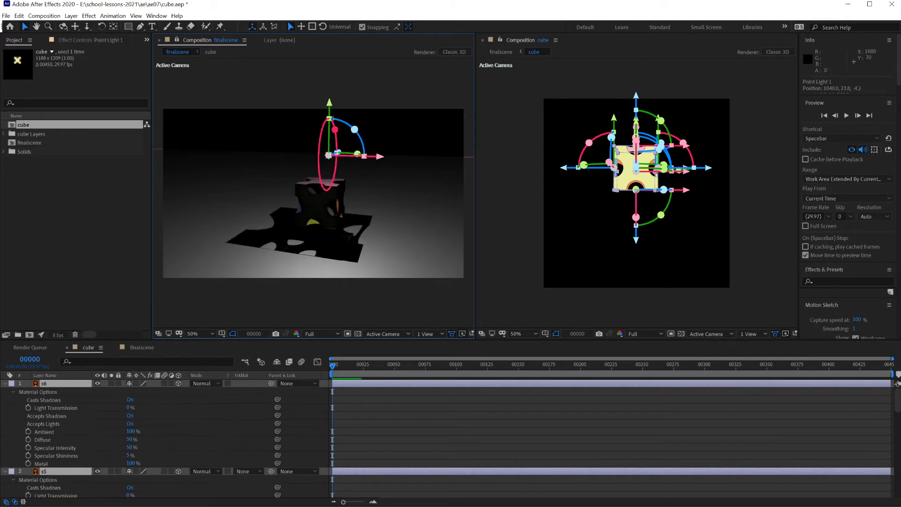
{"action": "left_click_drag", "start_coordinate": [330, 104], "coordinate": [329, 91]}
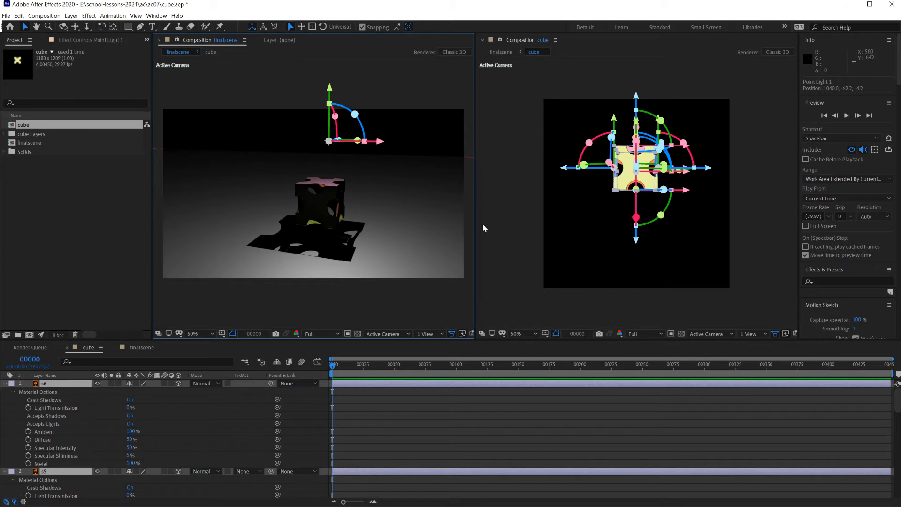
Try Light Transmission on all six face layers at 50% and at 100%
{"action": "left_click_drag", "start_coordinate": [127, 408], "coordinate": [172, 411]}
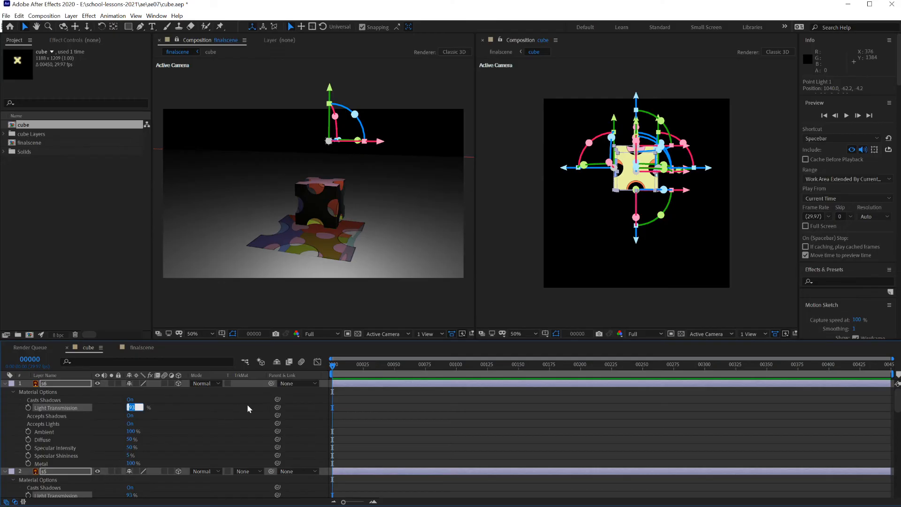
{"action": "type", "text": "50"}
{"action": "key", "text": "Return"}
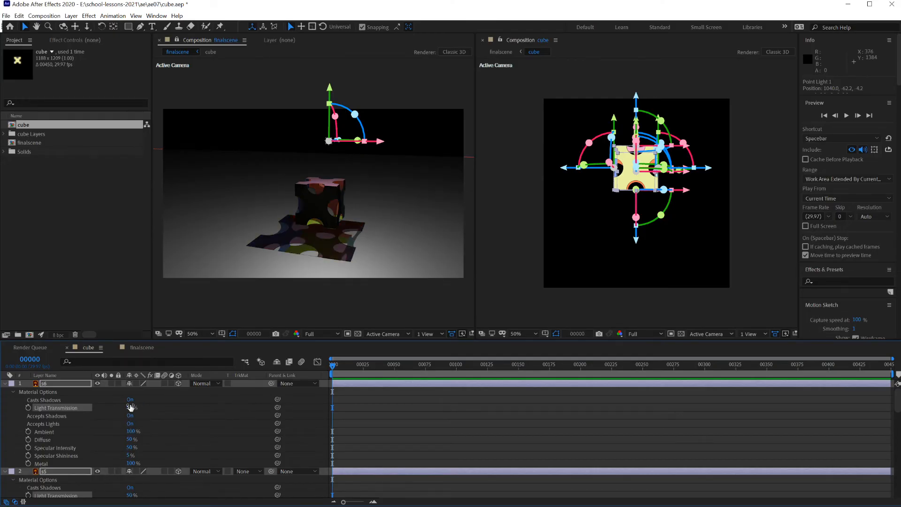
{"action": "left_click_drag", "start_coordinate": [130, 407], "coordinate": [150, 407]}
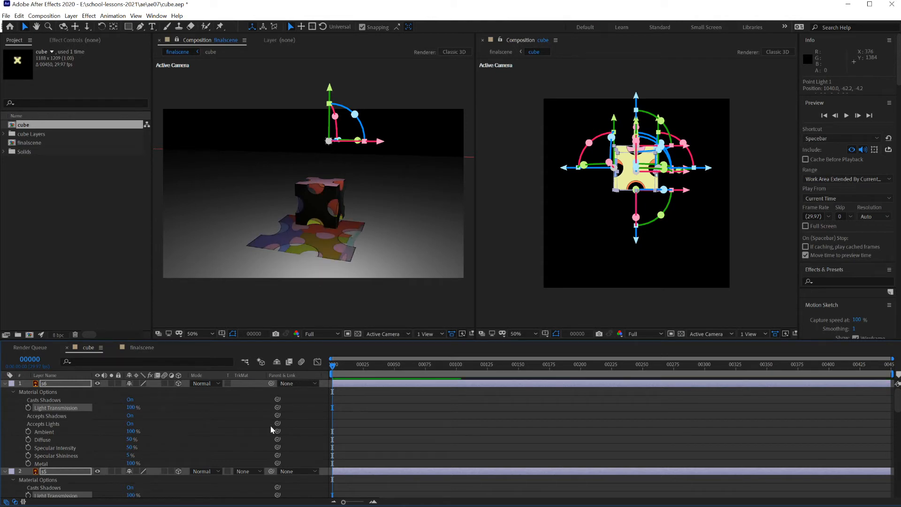
Preview the rotating cube and its coloured shadows in finalscene, and return to frame 0
{"action": "left_click", "coordinate": [142, 348]}
{"action": "key", "text": "space"}
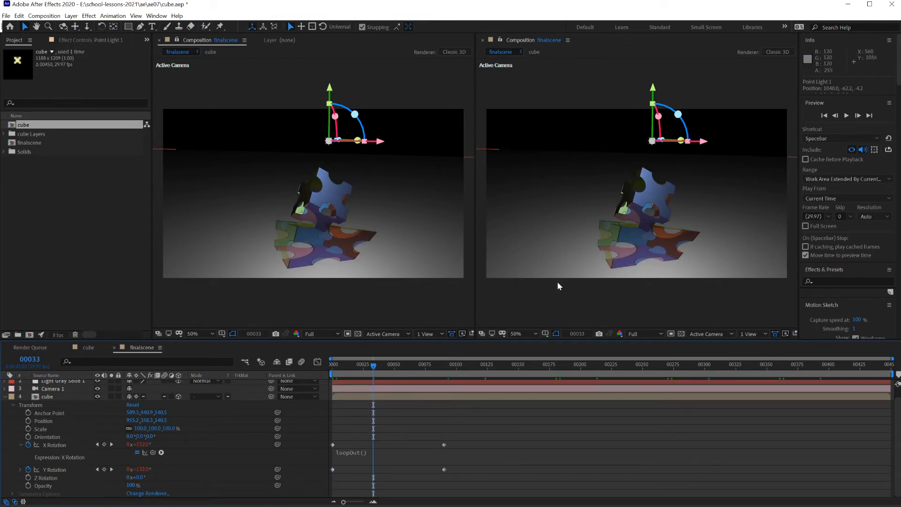
{"action": "left_click_drag", "start_coordinate": [376, 366], "coordinate": [302, 367]}
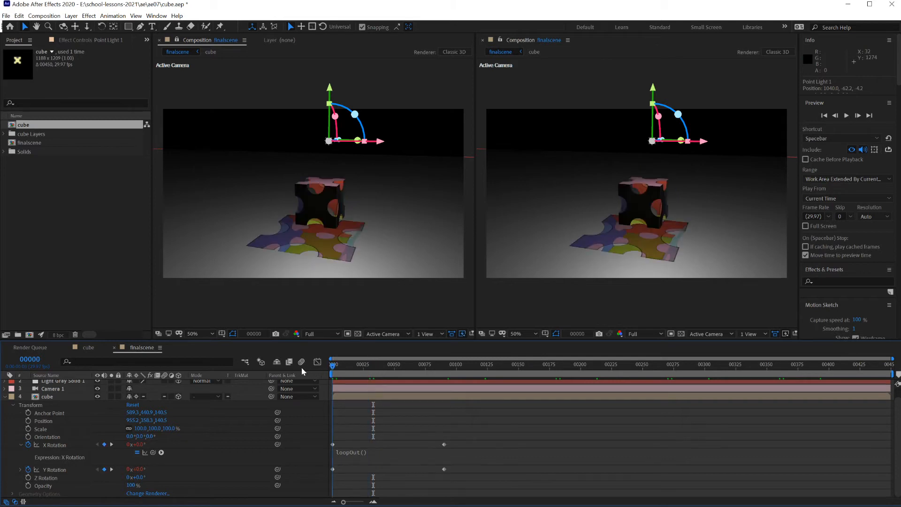
Set Casts Shadows to Only for the cube's face layers and scrub finalscene to view the coloured shadow alone
{"action": "left_click", "coordinate": [88, 347]}
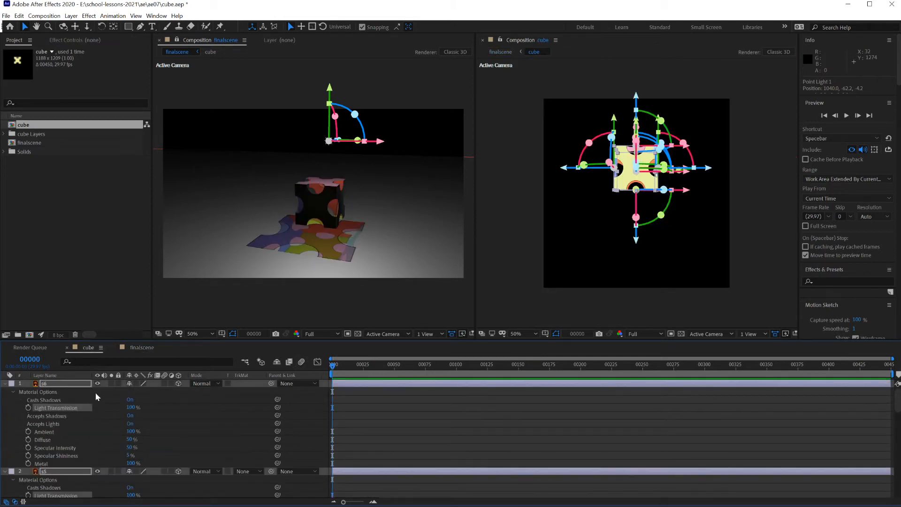
{"action": "left_click", "coordinate": [130, 401]}
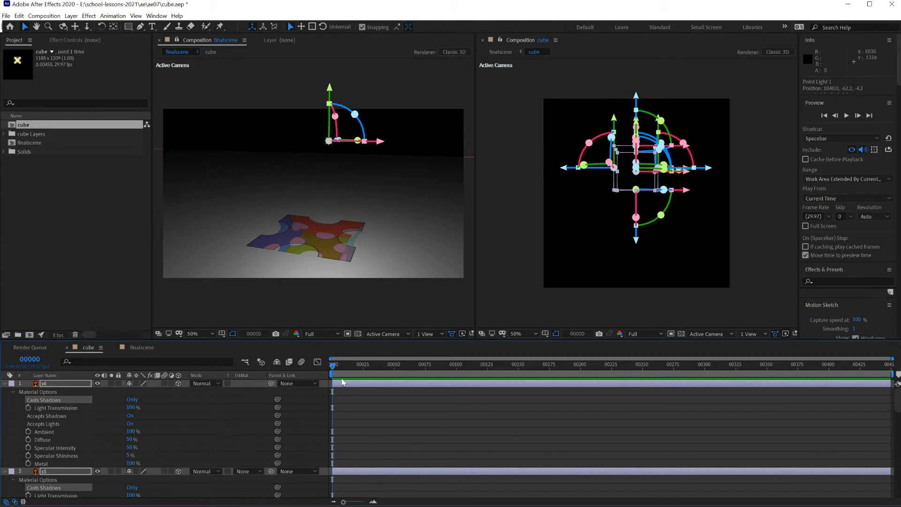
{"action": "left_click", "coordinate": [143, 348]}
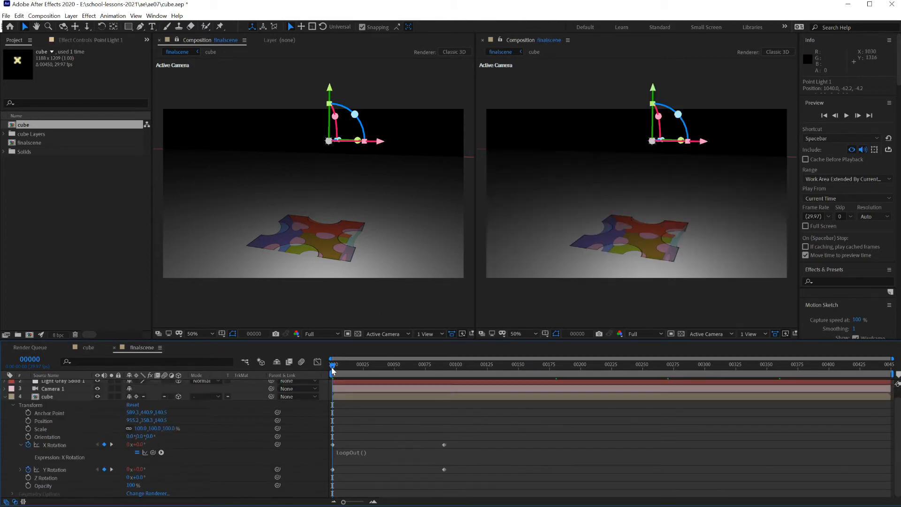
{"action": "left_click_drag", "start_coordinate": [355, 366], "coordinate": [291, 367]}
In the cube composition, set Light Transmission of all six faces to 20% and Casts Shadows to On
{"action": "left_click", "coordinate": [88, 348]}
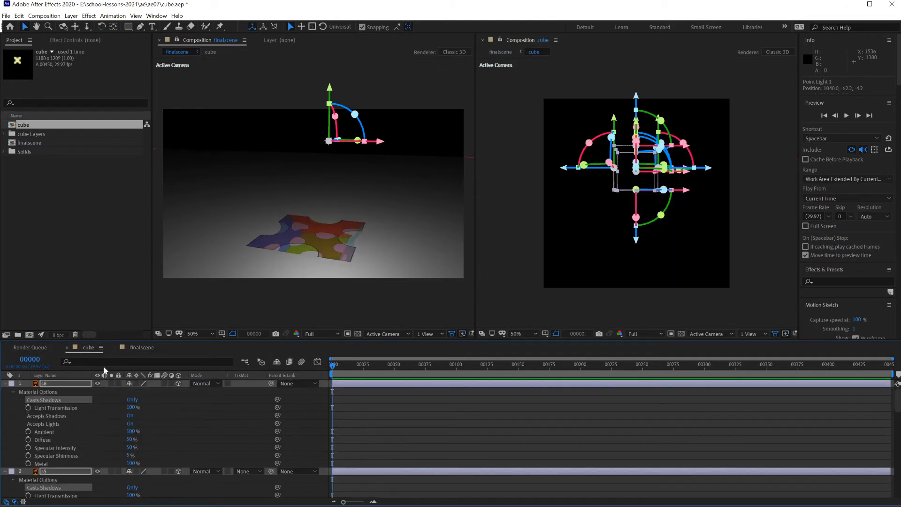
{"action": "left_click", "coordinate": [133, 408]}
{"action": "type", "text": "20"}
{"action": "key", "text": "Return"}
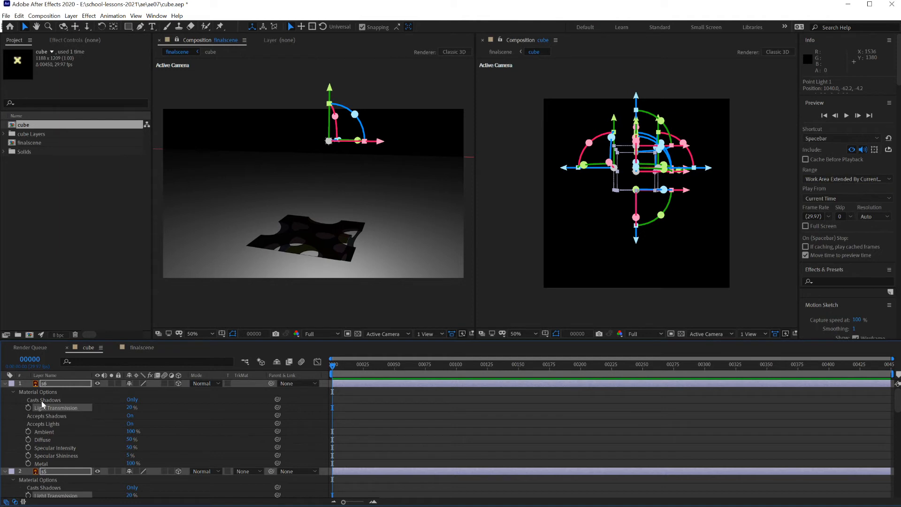
{"action": "left_click", "coordinate": [133, 400]}
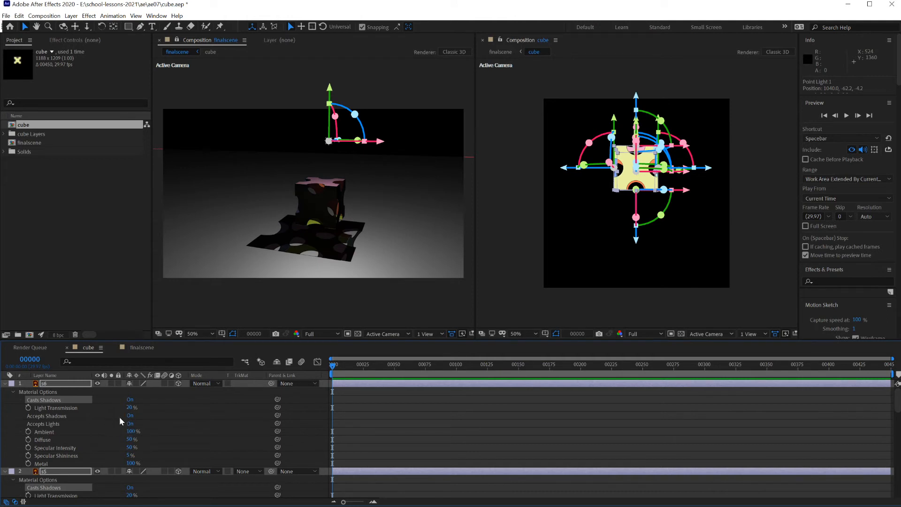
Try Accepts Shadows at Only and at Off on the cube's face layers, and return it to On
{"action": "left_click", "coordinate": [131, 416]}
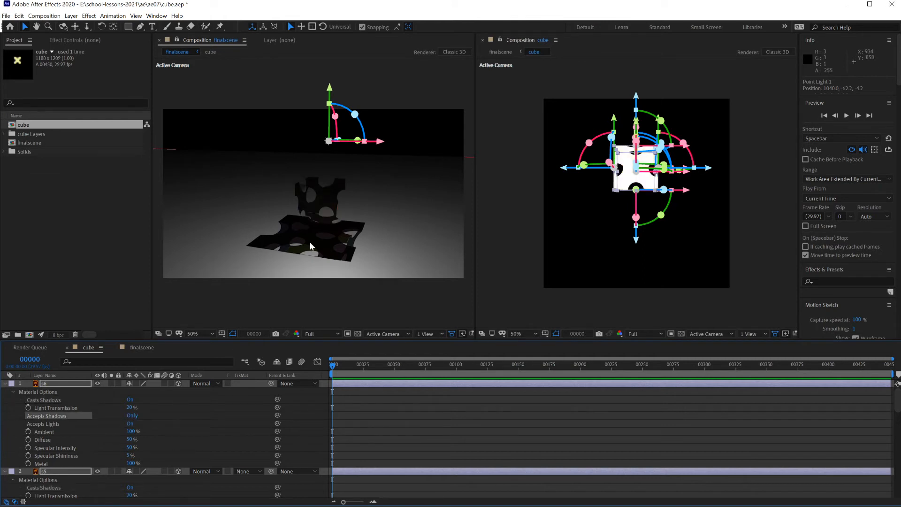
{"action": "scroll", "coordinate": [314, 181], "scroll_direction": "up", "scroll_amount": 4}
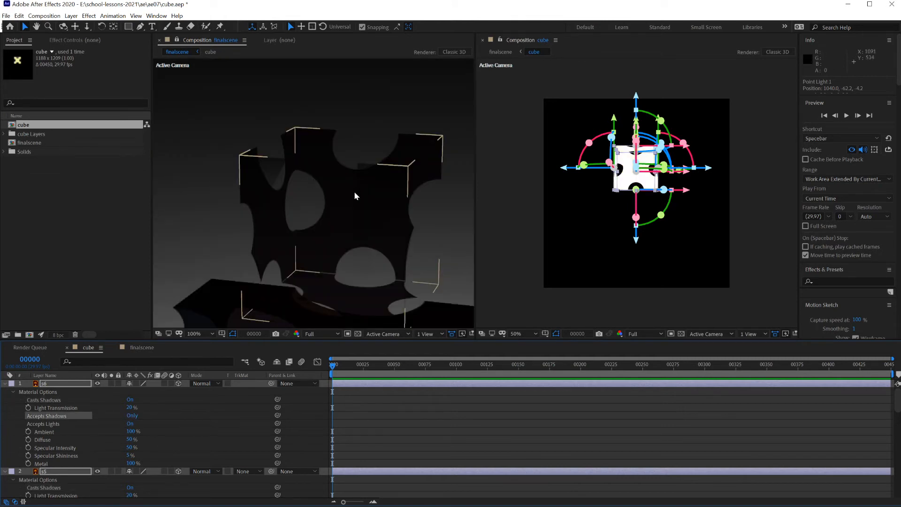
{"action": "scroll", "coordinate": [354, 196], "scroll_direction": "down", "scroll_amount": 2}
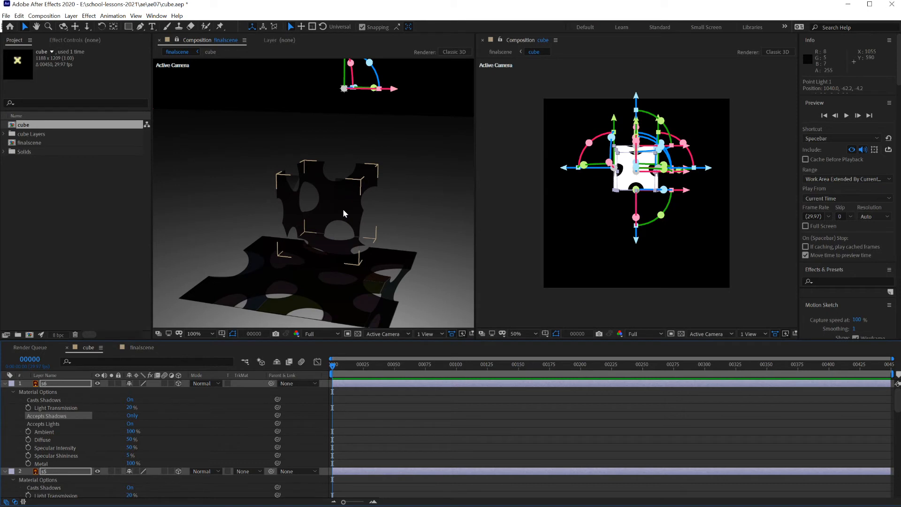
{"action": "left_click", "coordinate": [131, 416]}
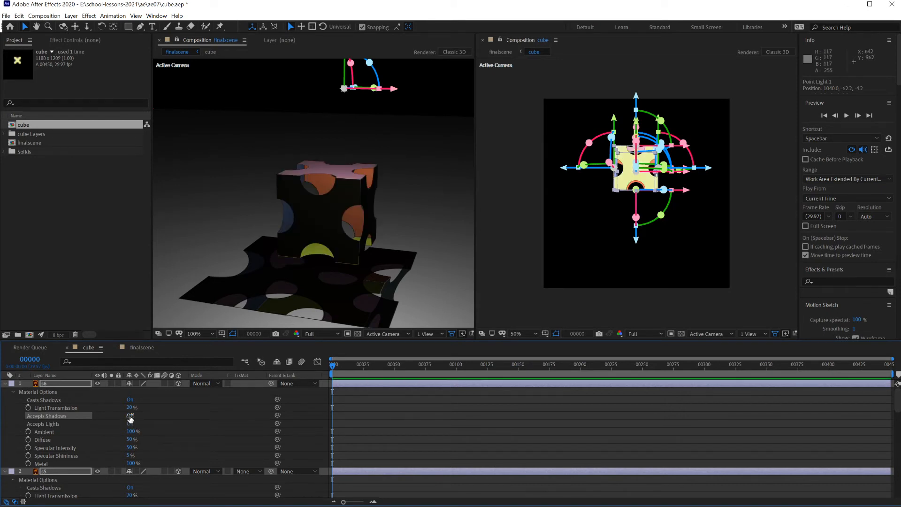
{"action": "left_click", "coordinate": [131, 416]}
{"action": "left_click", "coordinate": [133, 417]}
{"action": "left_click", "coordinate": [131, 407]}
{"action": "left_click", "coordinate": [188, 429]}
{"action": "left_click", "coordinate": [131, 416]}
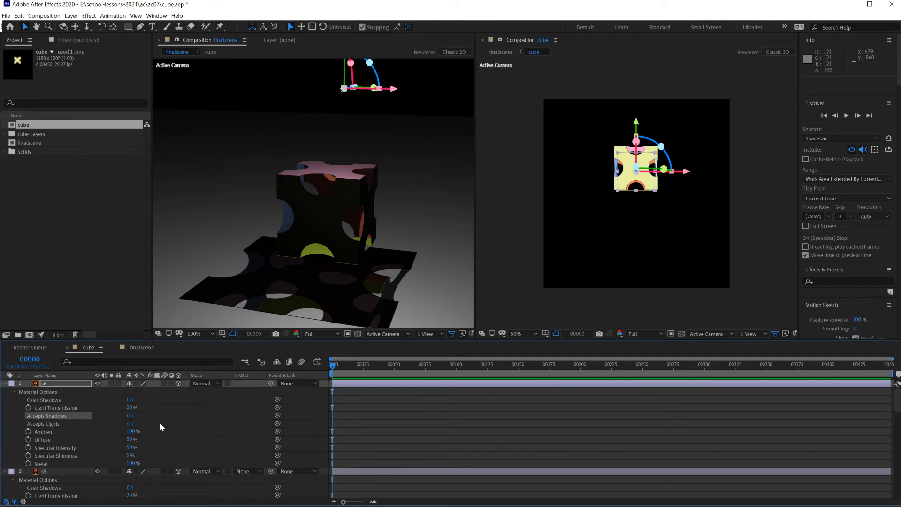
Try turning Accepts Lights off for face layer s6, and switch it back on
{"action": "left_click", "coordinate": [131, 424]}
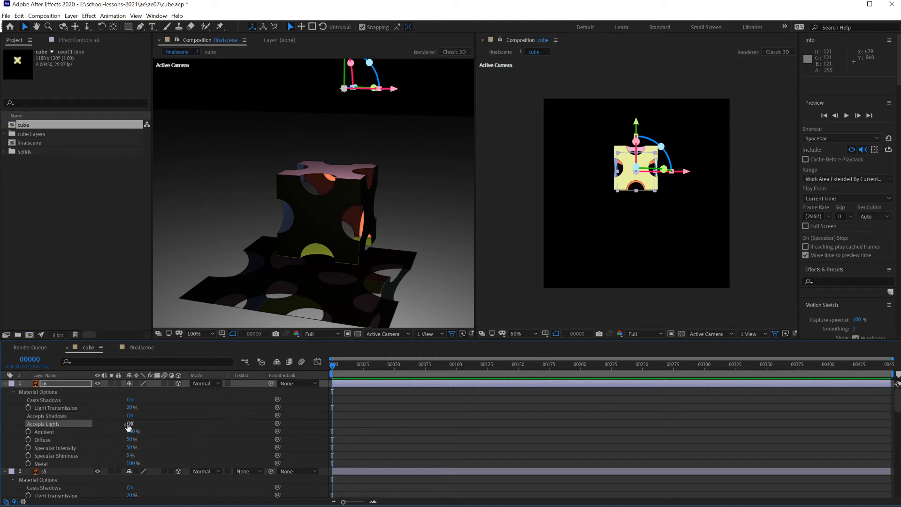
{"action": "left_click", "coordinate": [131, 424]}
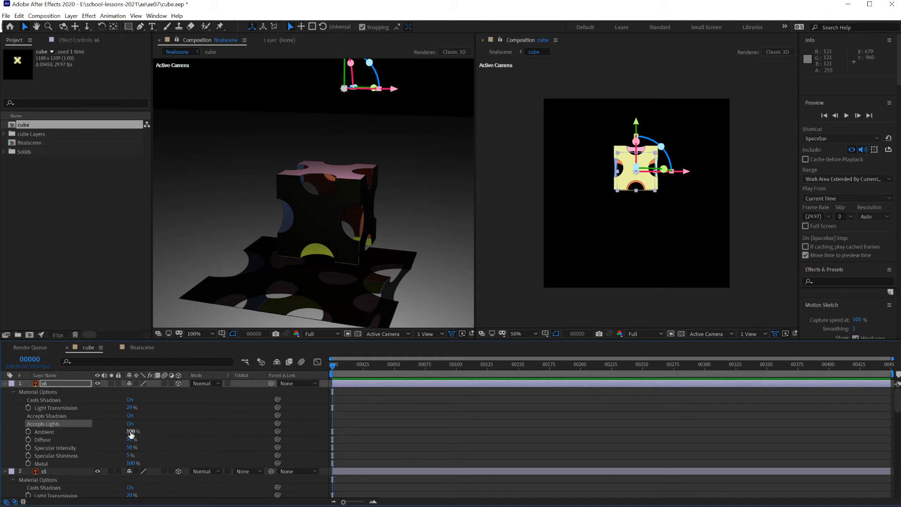
{"action": "left_click", "coordinate": [136, 432]}
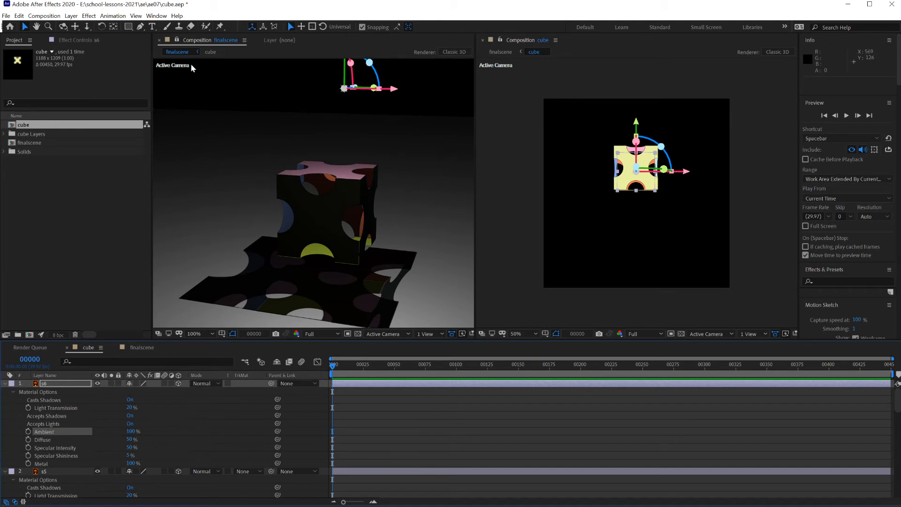
In finalscene, collapse the cube layer's properties and duplicate Point Light 1
{"action": "left_click", "coordinate": [141, 348]}
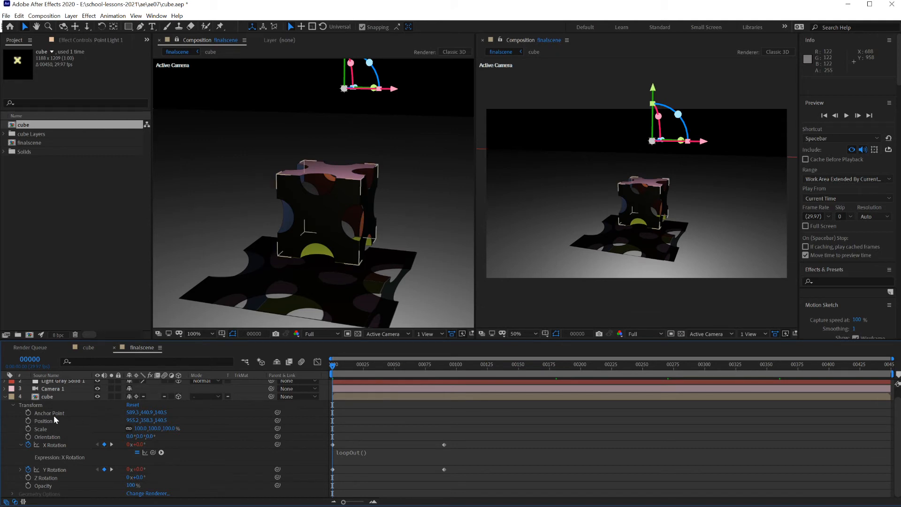
{"action": "left_click", "coordinate": [4, 398]}
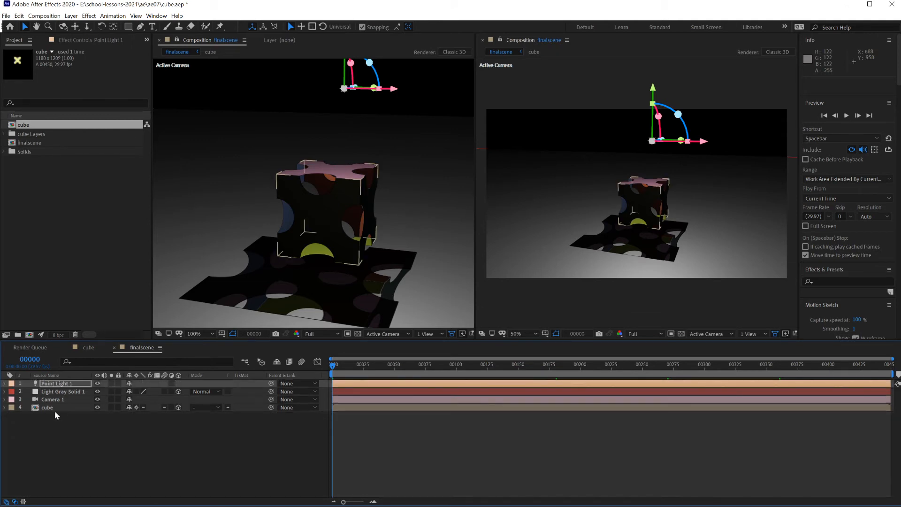
{"action": "left_click", "coordinate": [57, 384]}
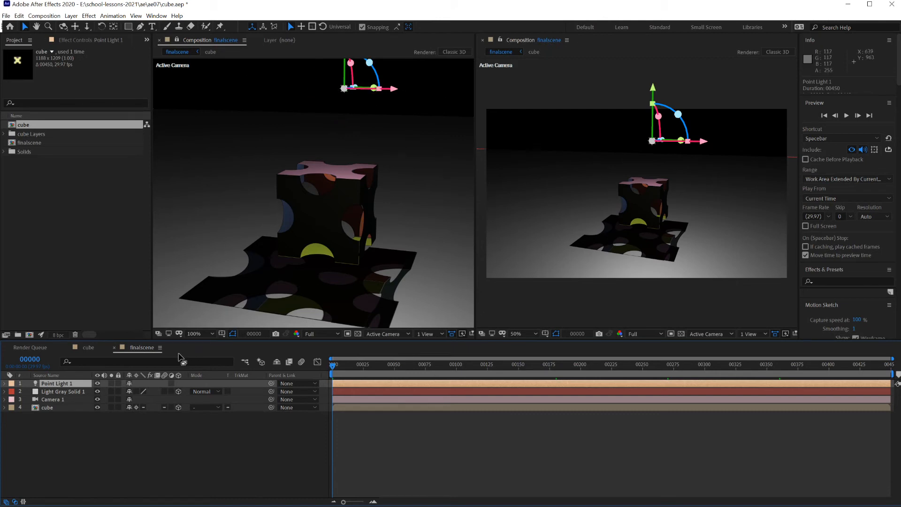
{"action": "key", "text": "ctrl+d"}
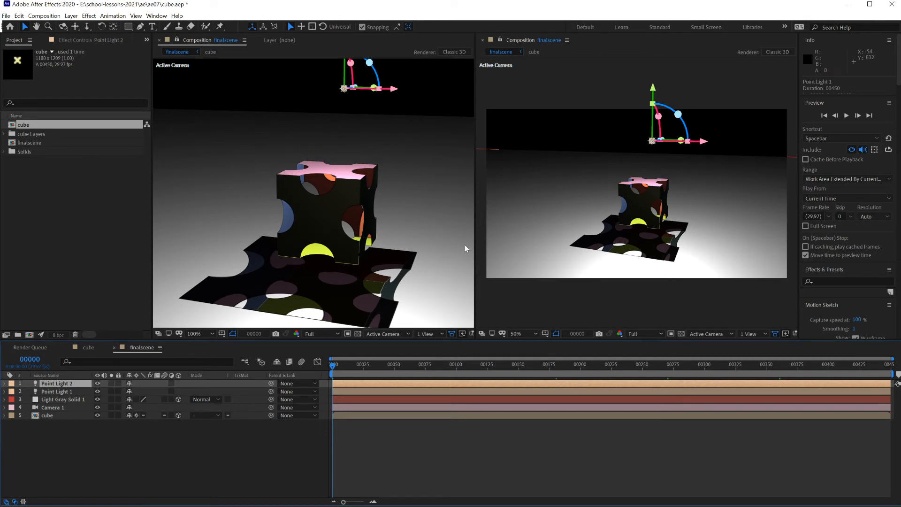
Using a horizontal two-view layout, move Point Light 2 towards the camera to about Z -533 in the Top view, and restore the single view
{"action": "left_click", "coordinate": [427, 334]}
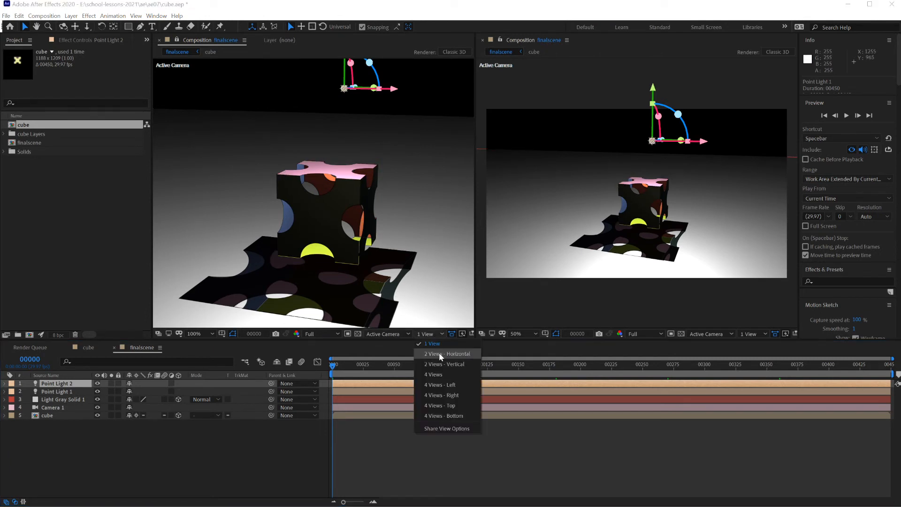
{"action": "left_click", "coordinate": [439, 353]}
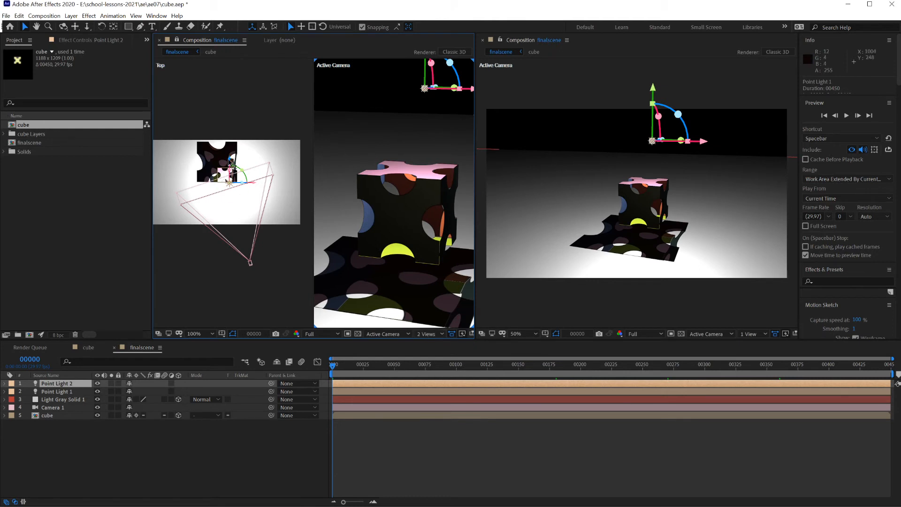
{"action": "left_click_drag", "start_coordinate": [234, 175], "coordinate": [230, 195]}
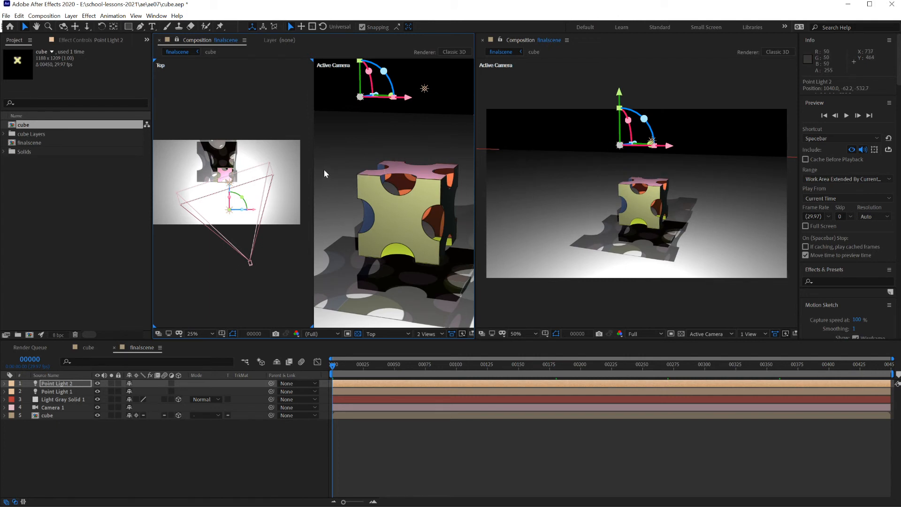
{"action": "left_click", "coordinate": [441, 335]}
{"action": "left_click", "coordinate": [435, 346]}
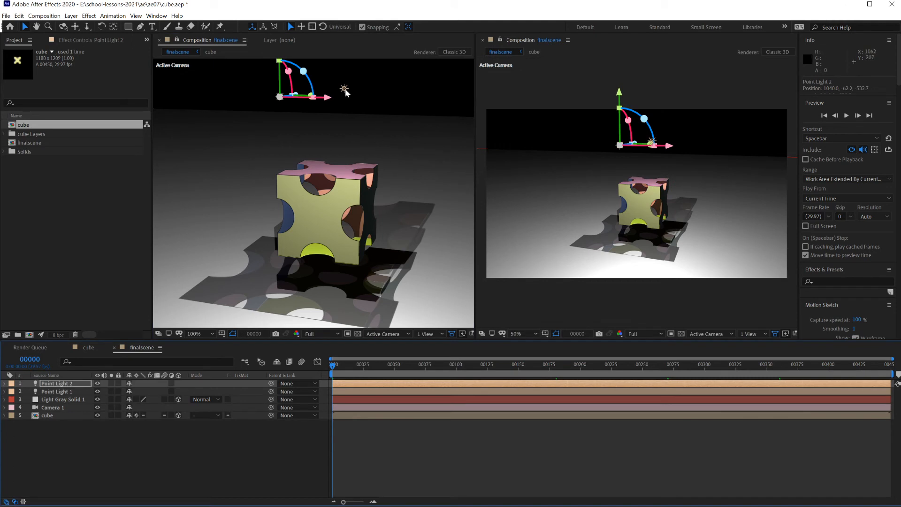
Hide Point Light 2 and expand the Light Options of Point Light 1
{"action": "left_click", "coordinate": [97, 384]}
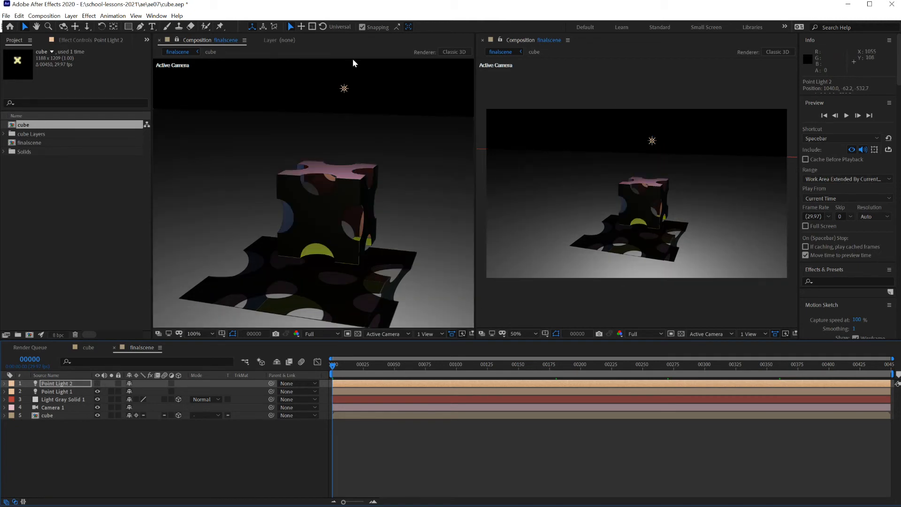
{"action": "left_click", "coordinate": [57, 391]}
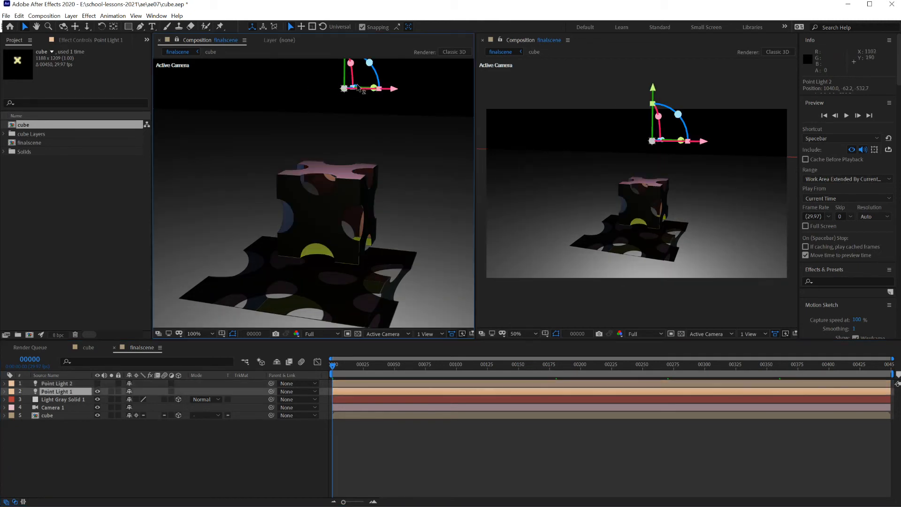
{"action": "left_click", "coordinate": [6, 391]}
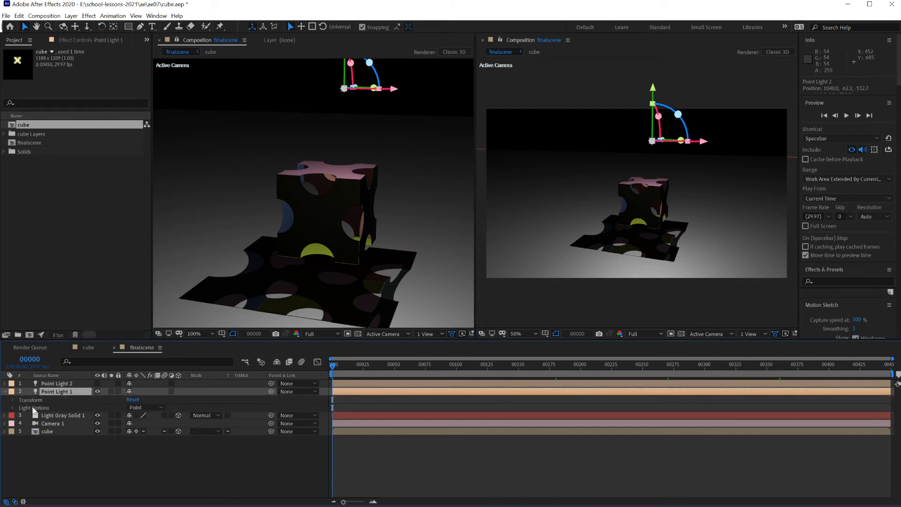
{"action": "left_click", "coordinate": [13, 408]}
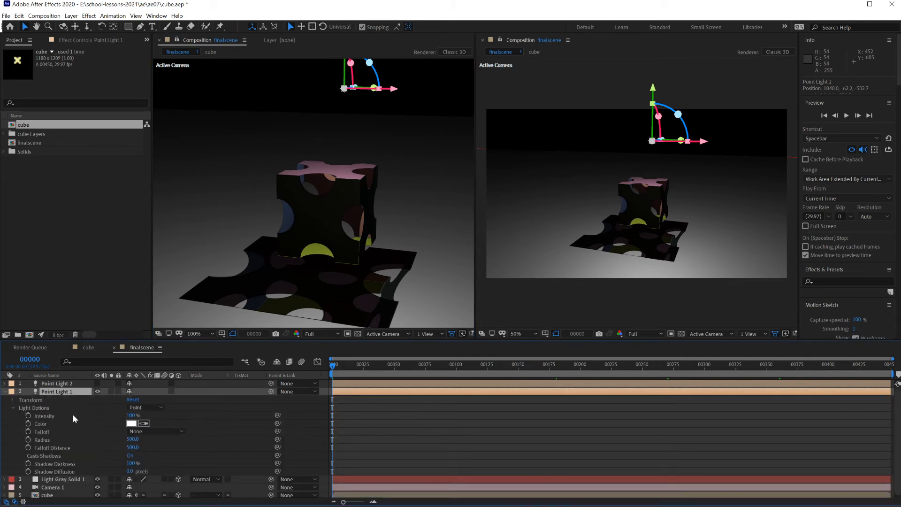
{"action": "scroll", "coordinate": [73, 418], "scroll_direction": "down", "scroll_amount": 1}
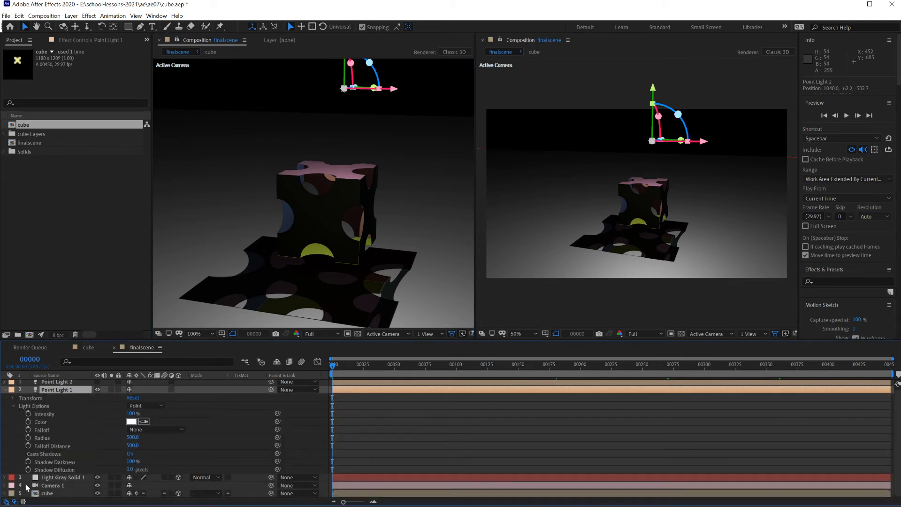
Try Point Light 1's Intensity at 10% and at 50%
{"action": "left_click", "coordinate": [131, 414]}
{"action": "type", "text": "10"}
{"action": "key", "text": "Return"}
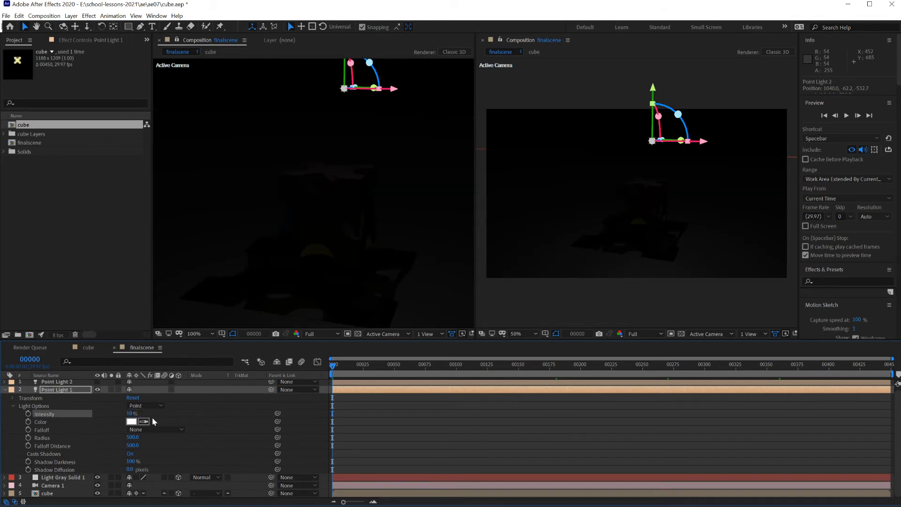
{"action": "left_click", "coordinate": [130, 414]}
{"action": "key", "text": "Return"}
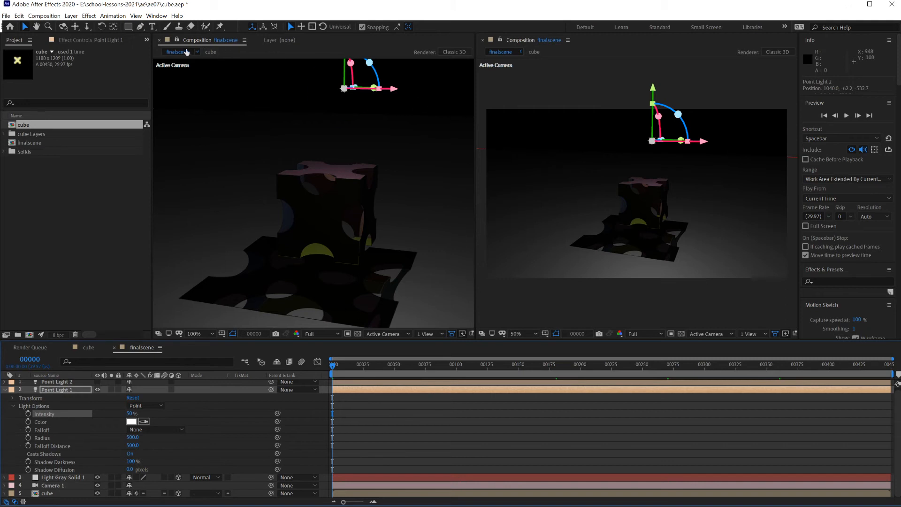
Close the second Composition viewer and raise Point Light 1's Intensity to about 2340%
{"action": "left_click", "coordinate": [483, 40]}
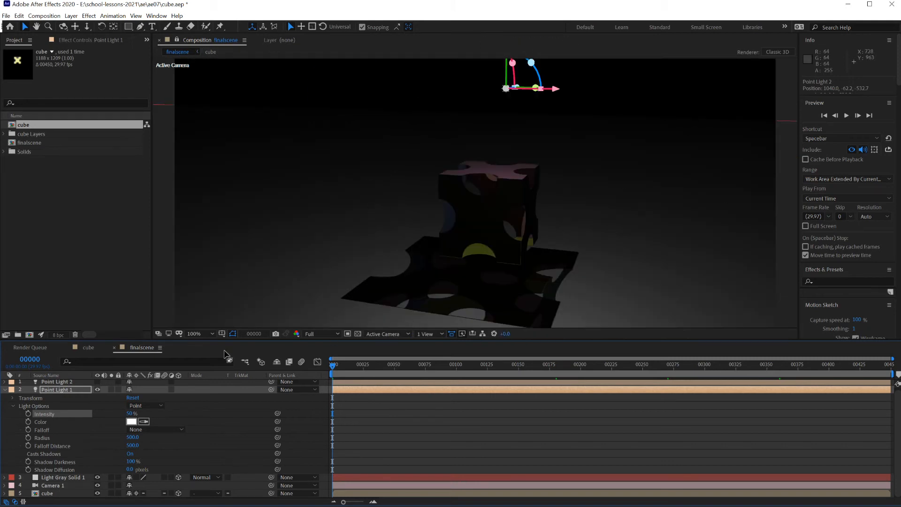
{"action": "left_click_drag", "start_coordinate": [131, 413], "coordinate": [664, 414]}
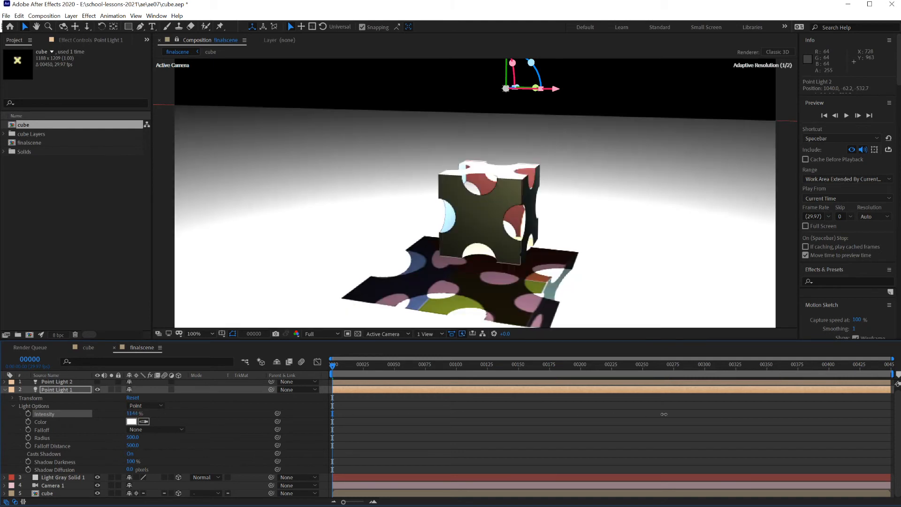
{"action": "left_click_drag", "start_coordinate": [133, 414], "coordinate": [682, 420]}
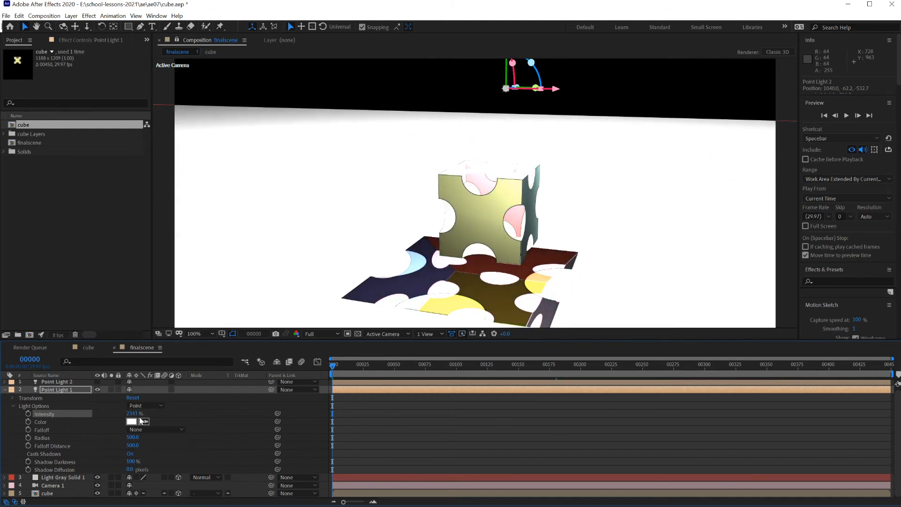
Set Point Light 1's Intensity to 100%, compare it with 200%, and return it to 100%
{"action": "left_click", "coordinate": [131, 413]}
{"action": "type", "text": "100"}
{"action": "key", "text": "Return"}
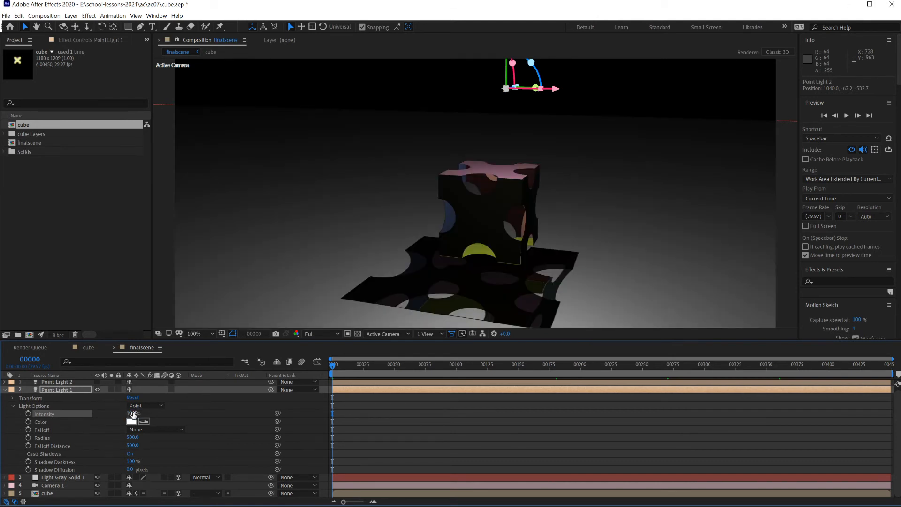
{"action": "left_click", "coordinate": [133, 414]}
{"action": "type", "text": "200"}
{"action": "key", "text": "Return"}
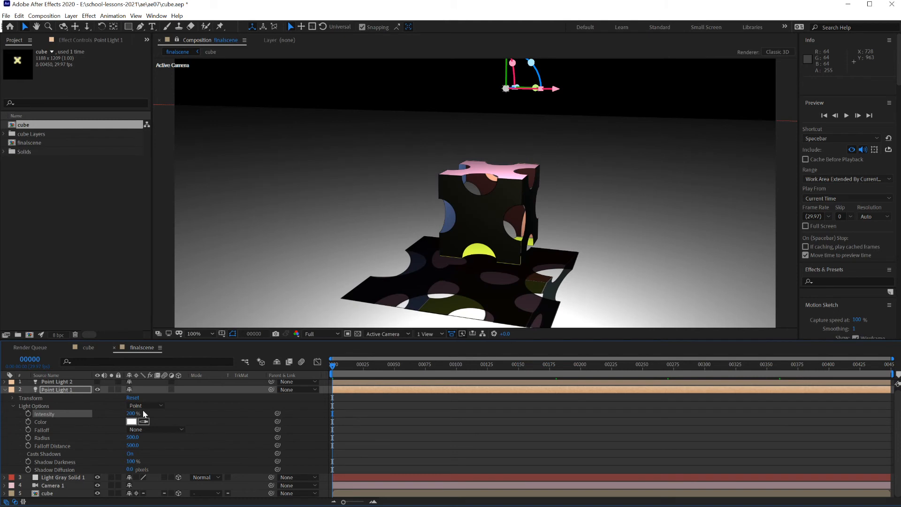
{"action": "left_click", "coordinate": [133, 414]}
{"action": "type", "text": "100"}
{"action": "key", "text": "Return"}
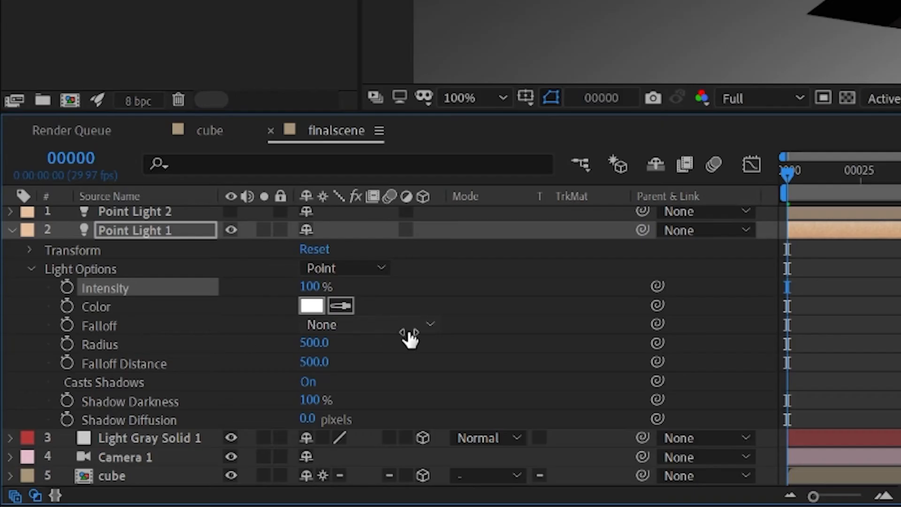
Try Smooth Falloff on Point Light 1, and set it back to None
{"action": "left_click", "coordinate": [172, 430]}
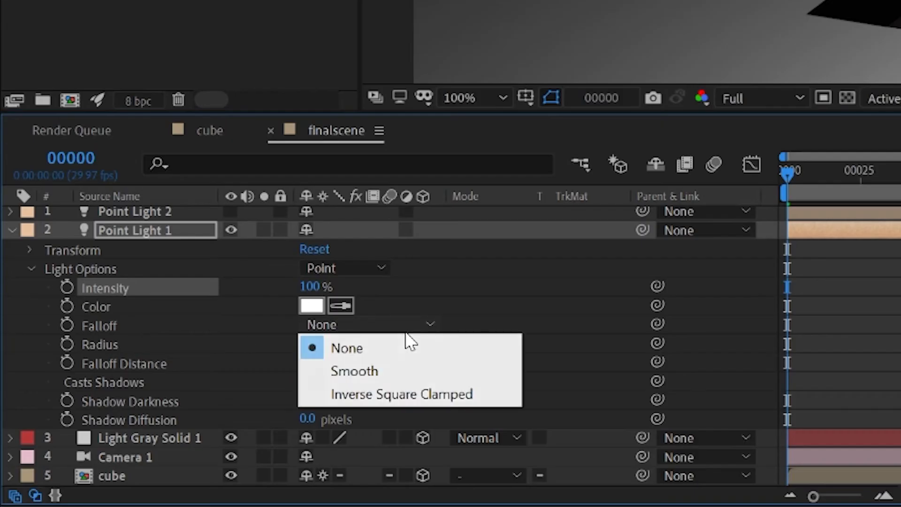
{"action": "left_click", "coordinate": [388, 373]}
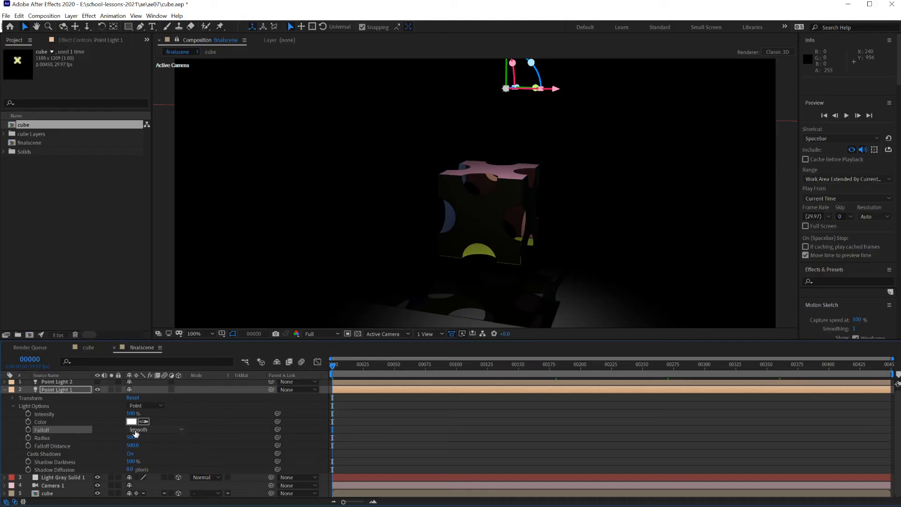
{"action": "left_click", "coordinate": [334, 325]}
{"action": "left_click", "coordinate": [329, 340]}
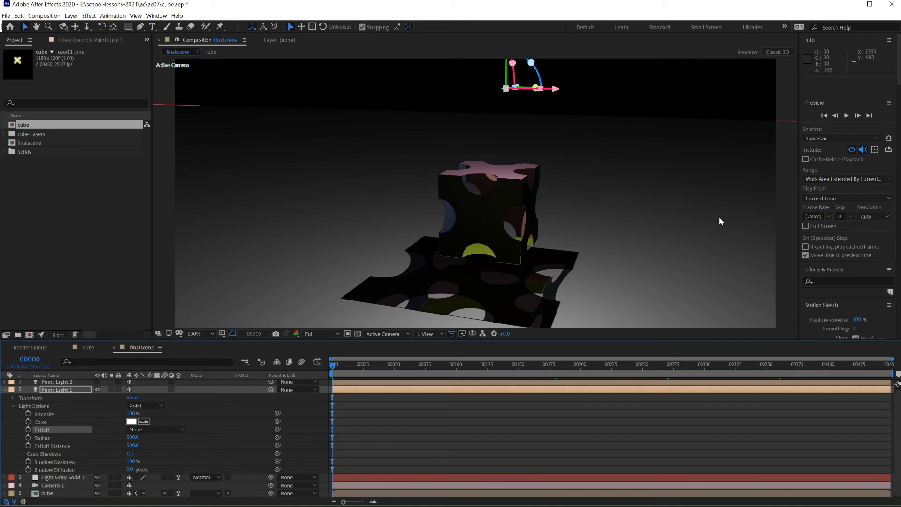
Compare Smooth Falloff on Point Light 1 again, and set its Falloff to Inverse Square Clamped
{"action": "left_click", "coordinate": [146, 430]}
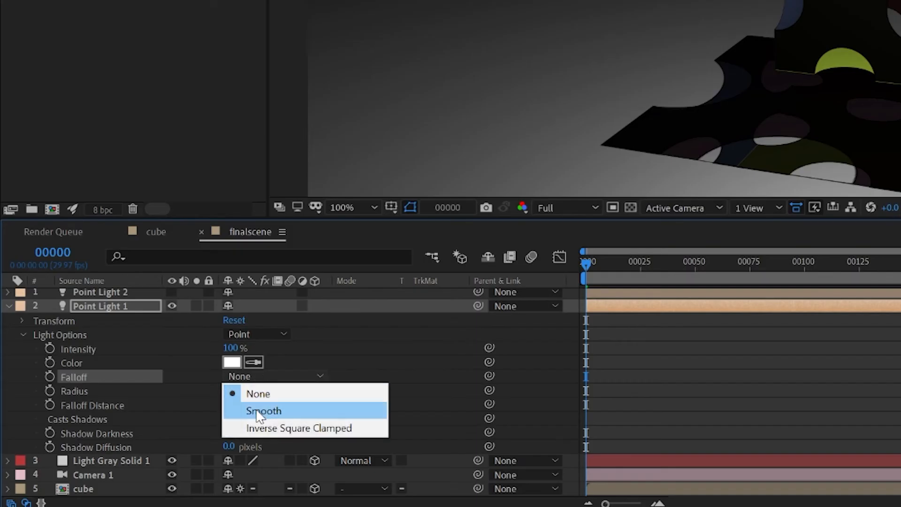
{"action": "left_click", "coordinate": [146, 449]}
{"action": "left_click", "coordinate": [279, 377]}
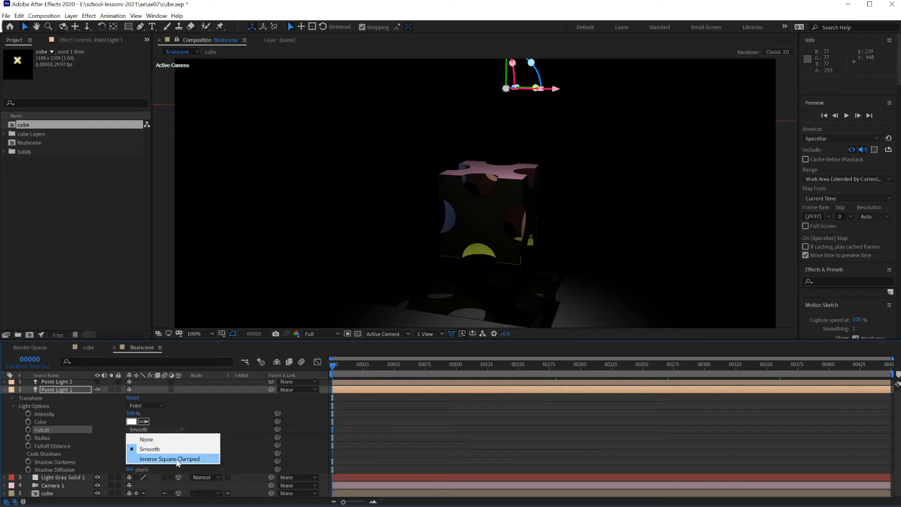
{"action": "left_click", "coordinate": [177, 460]}
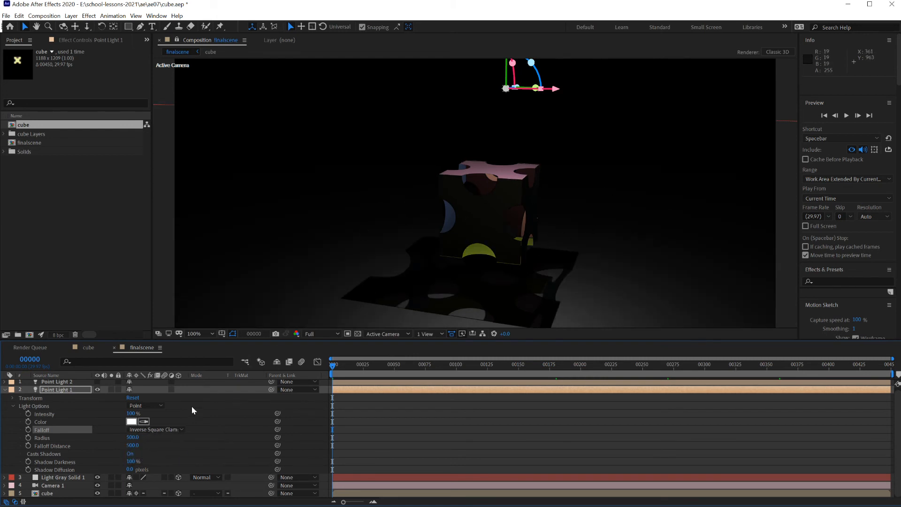
Switch Point Light 1's Falloff to Smooth and raise its Radius to 1068
{"action": "left_click", "coordinate": [151, 429]}
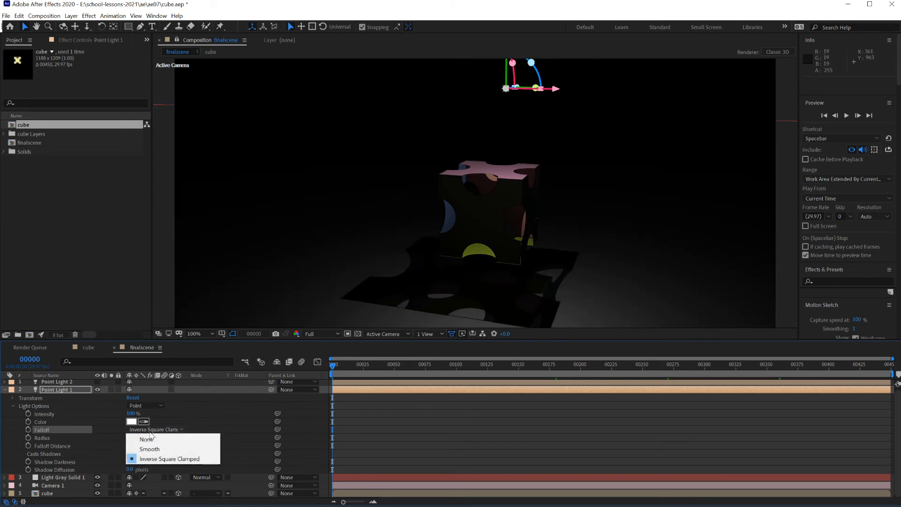
{"action": "left_click", "coordinate": [150, 449]}
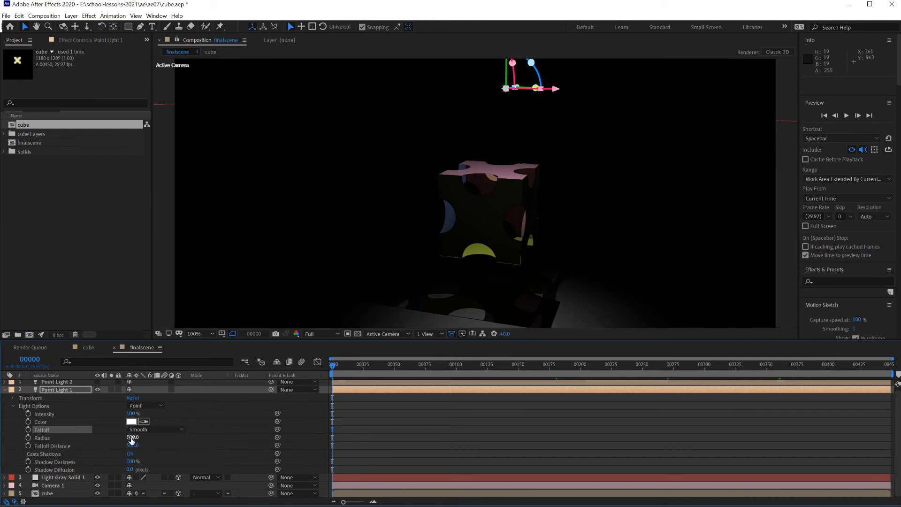
{"action": "left_click_drag", "start_coordinate": [133, 437], "coordinate": [427, 464]}
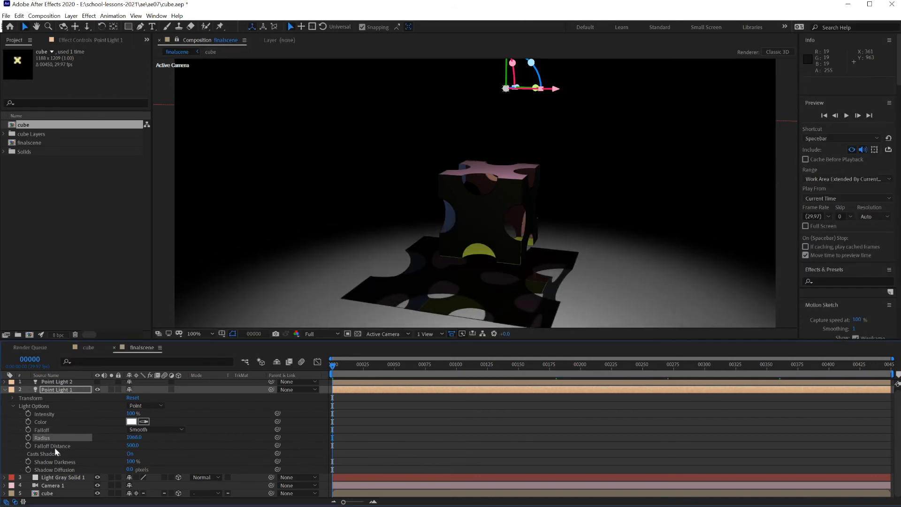
Raise Point Light 1's Falloff Distance to about 2490
{"action": "left_click_drag", "start_coordinate": [134, 449], "coordinate": [440, 448]}
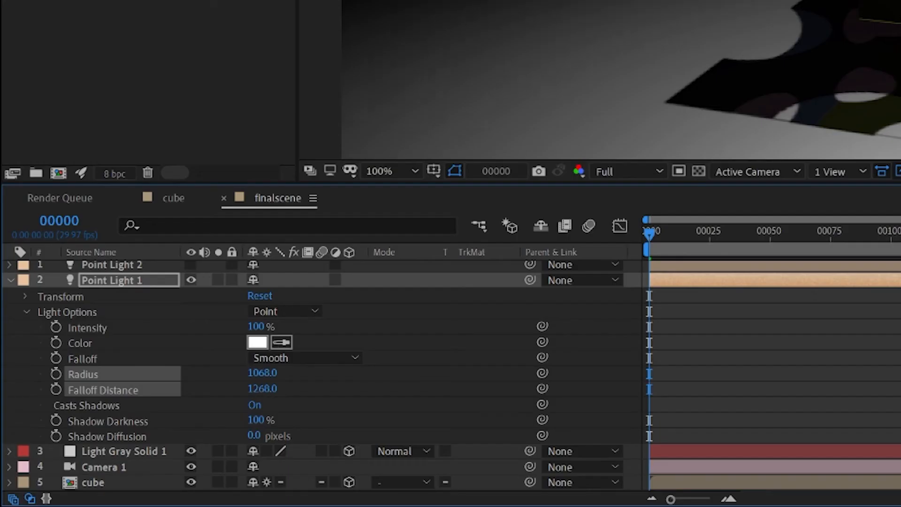
{"action": "left_click_drag", "start_coordinate": [887, 395], "coordinate": [900, 399]}
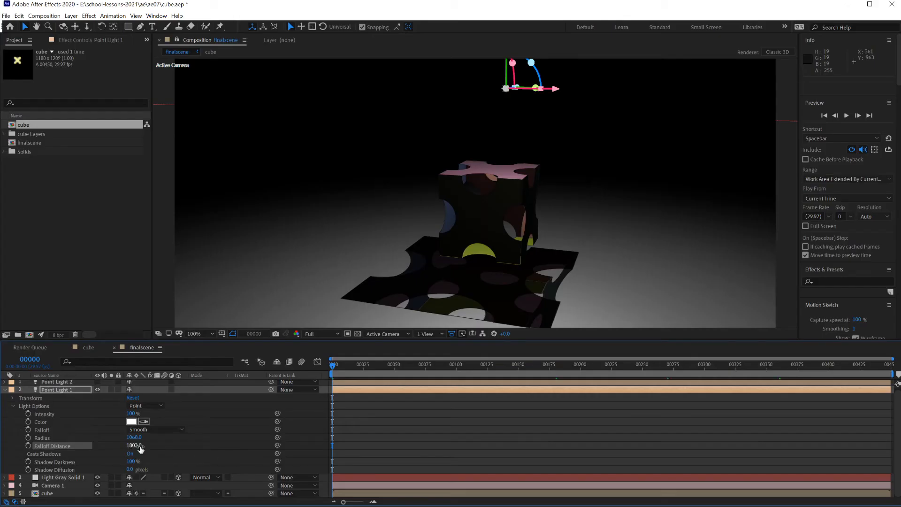
{"action": "left_click_drag", "start_coordinate": [140, 448], "coordinate": [256, 462]}
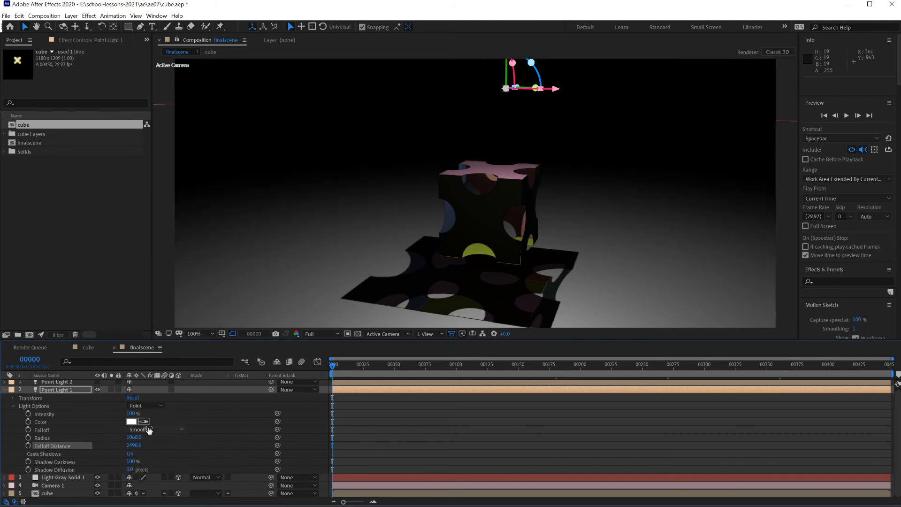
Set Point Light 1's Falloff to Inverse Square Clamped, and compare Casts Shadows off and on, leaving it on
{"action": "left_click", "coordinate": [146, 430]}
{"action": "left_click", "coordinate": [132, 454]}
{"action": "left_click", "coordinate": [132, 454]}
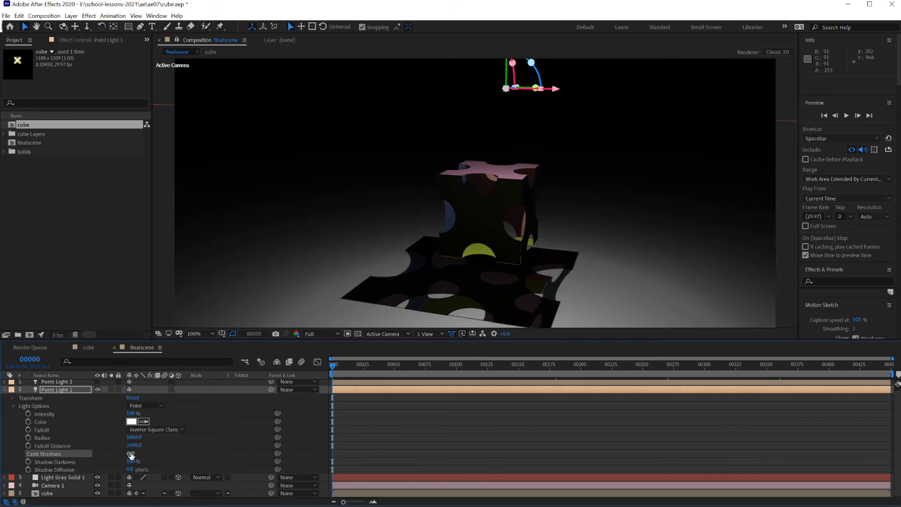
{"action": "left_click", "coordinate": [131, 454]}
Try Shadow Darkness values of 10%, 50% and about 1400% on Point Light 1
{"action": "left_click", "coordinate": [131, 461]}
{"action": "type", "text": "10"}
{"action": "key", "text": "Return"}
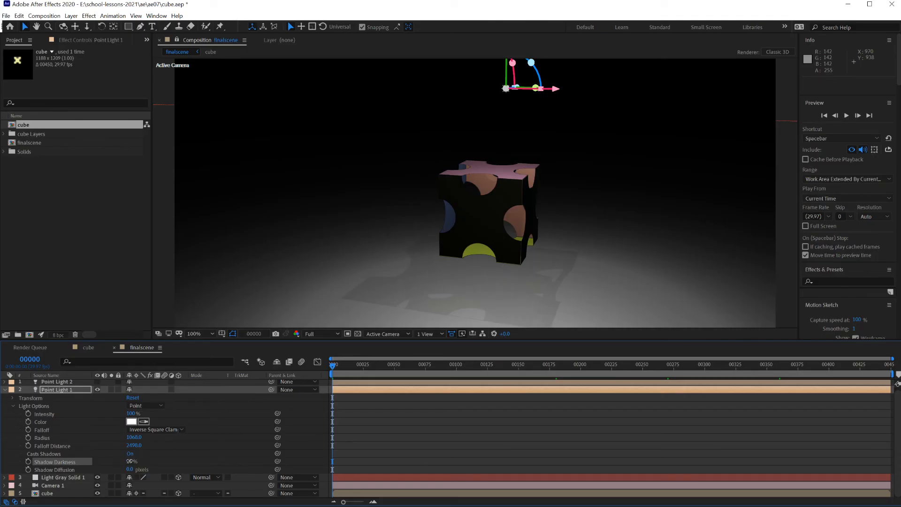
{"action": "left_click", "coordinate": [130, 462]}
{"action": "type", "text": "50"}
{"action": "key", "text": "Return"}
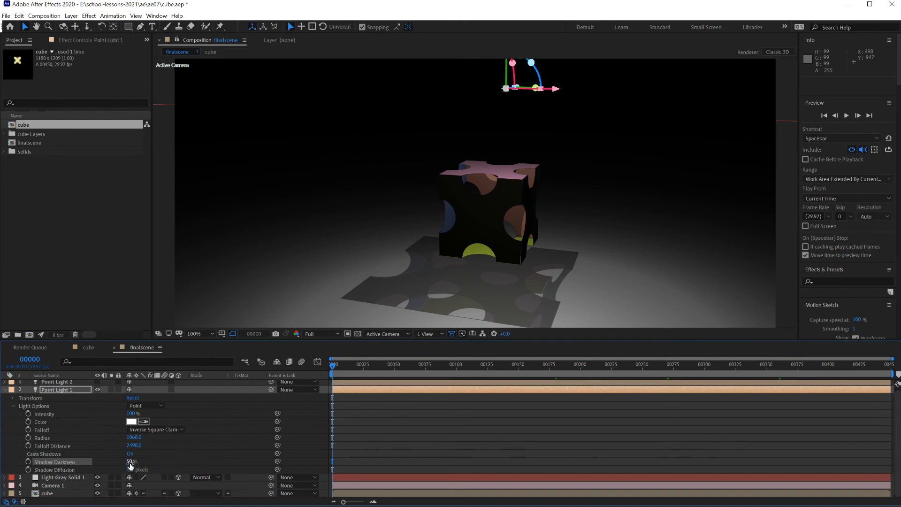
{"action": "left_click_drag", "start_coordinate": [131, 462], "coordinate": [406, 462]}
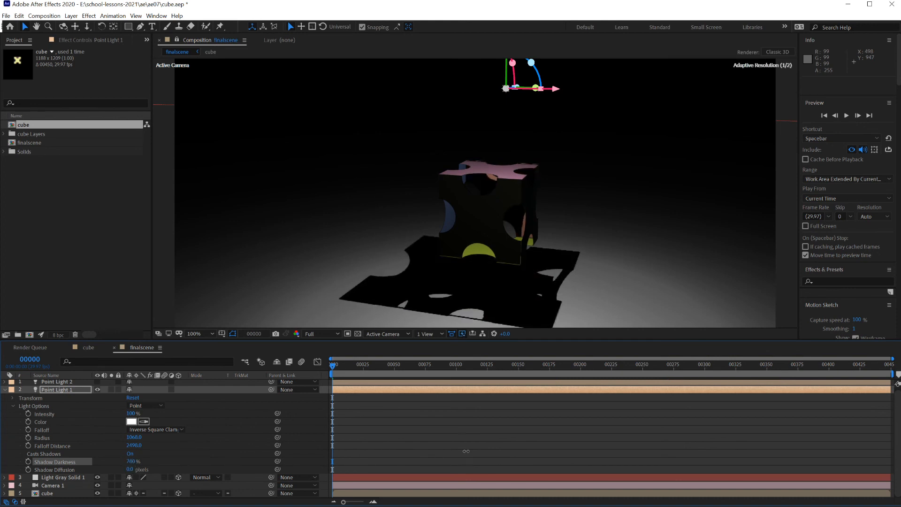
{"action": "left_click_drag", "start_coordinate": [574, 438], "coordinate": [715, 444]}
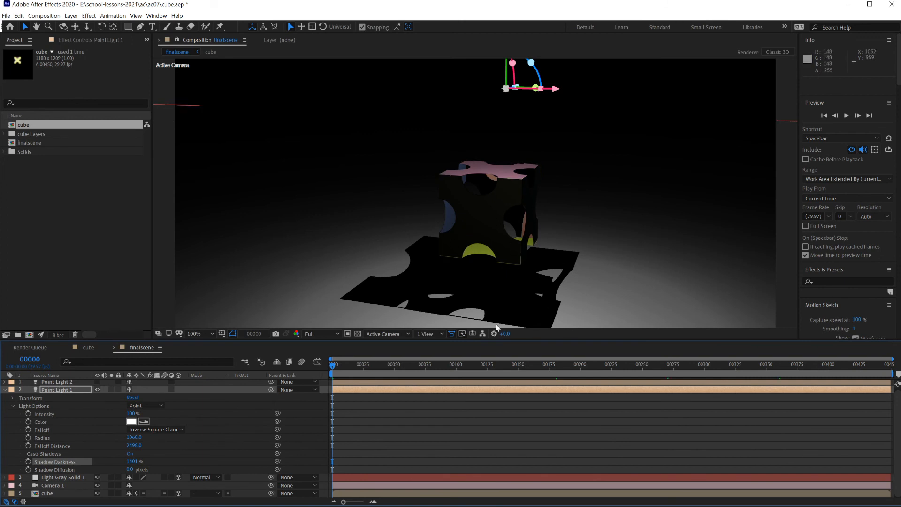
Set Point Light 1's Shadow Darkness to 80%
{"action": "left_click", "coordinate": [133, 461]}
{"action": "type", "text": "80"}
{"action": "key", "text": "Return"}
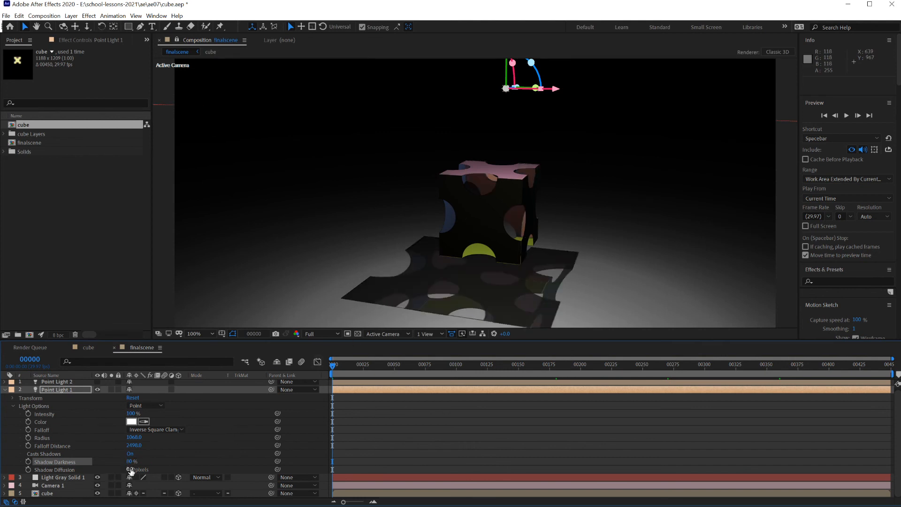
Soften Point Light 1's shadow with a Shadow Diffusion of 60 pixels, and collapse the light's properties
{"action": "key", "text": "period"}
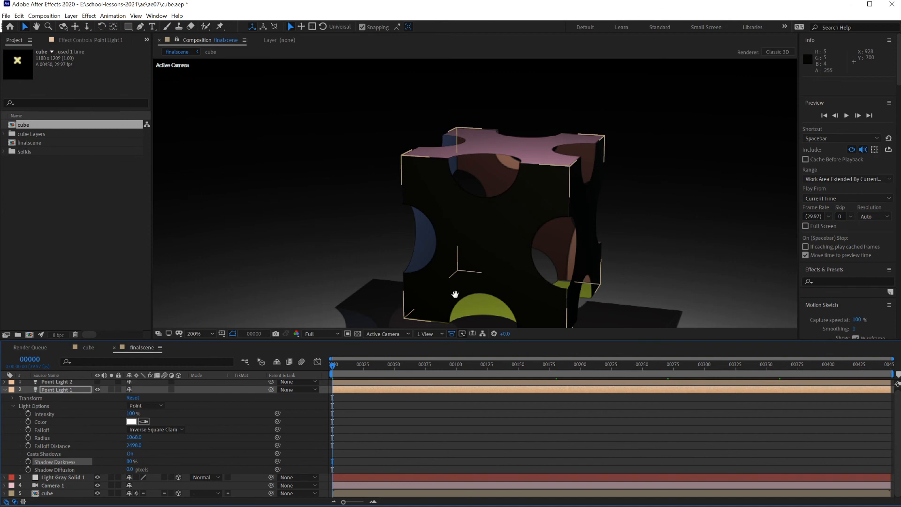
{"action": "key", "text": "h"}
{"action": "left_click_drag", "start_coordinate": [455, 296], "coordinate": [492, 162]}
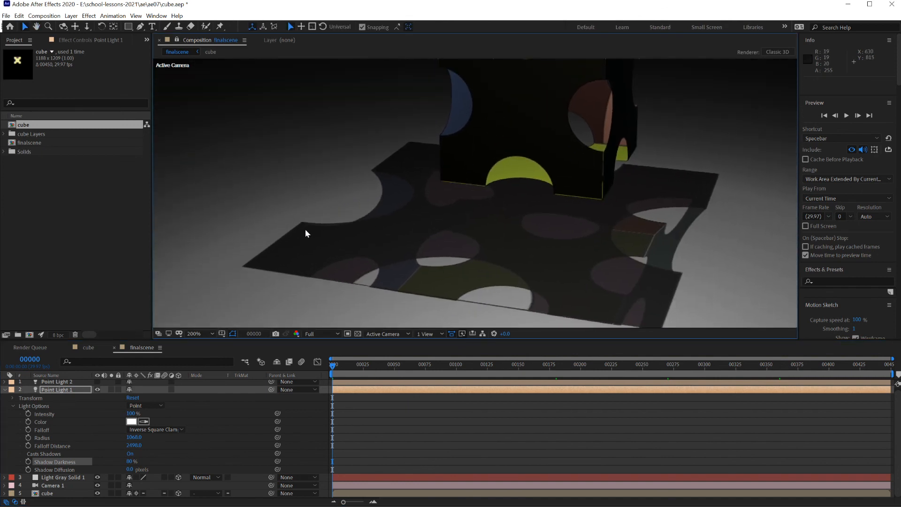
{"action": "left_click", "coordinate": [130, 470]}
{"action": "type", "text": "10"}
{"action": "key", "text": "Return"}
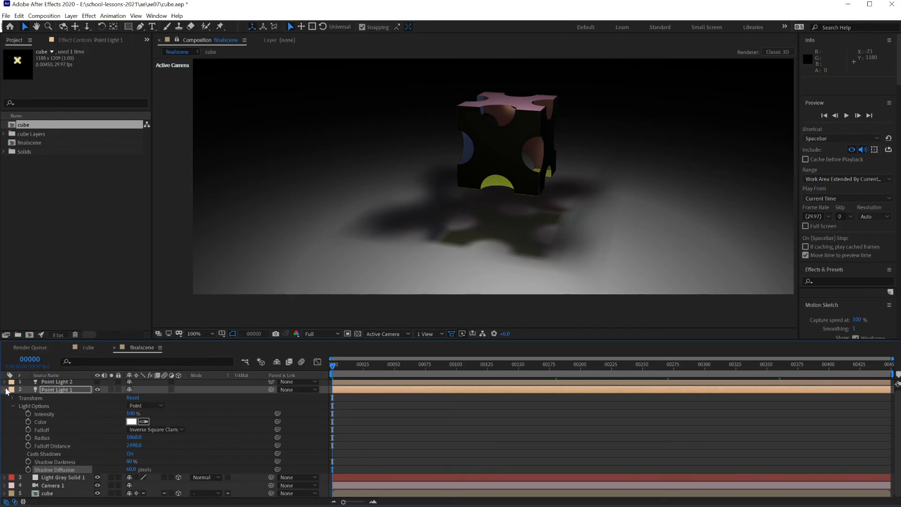
{"action": "left_click", "coordinate": [6, 391]}
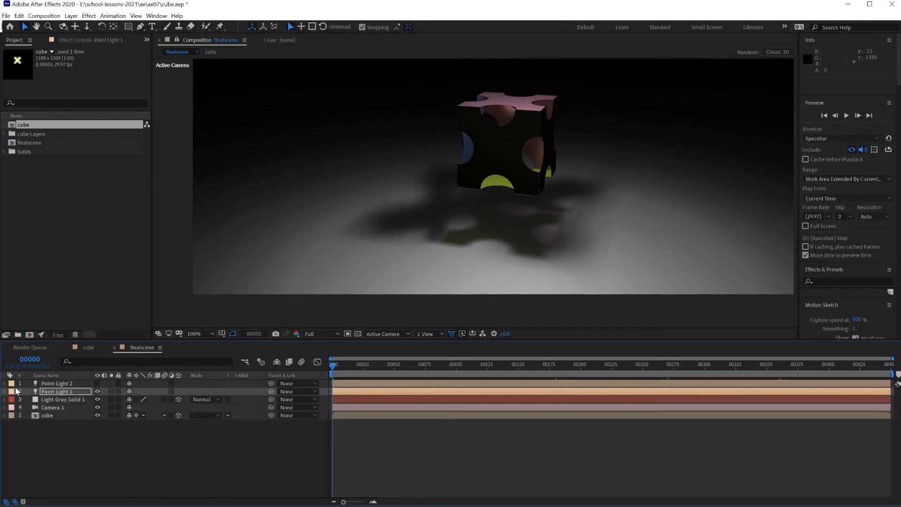
Turn Point Light 2 back on and set its Casts Shadows light option to Off, comparing the scene with the light hidden
{"action": "left_click", "coordinate": [97, 383]}
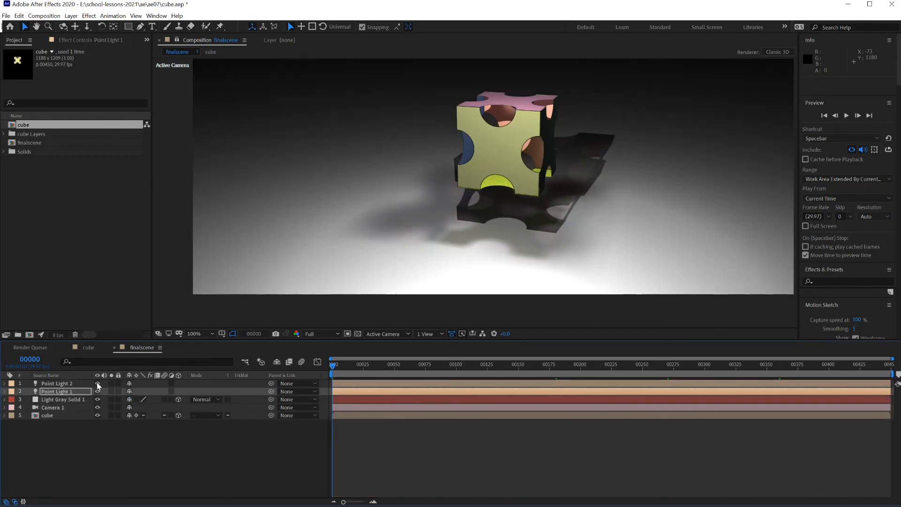
{"action": "scroll", "coordinate": [611, 162], "scroll_direction": "down", "scroll_amount": 2}
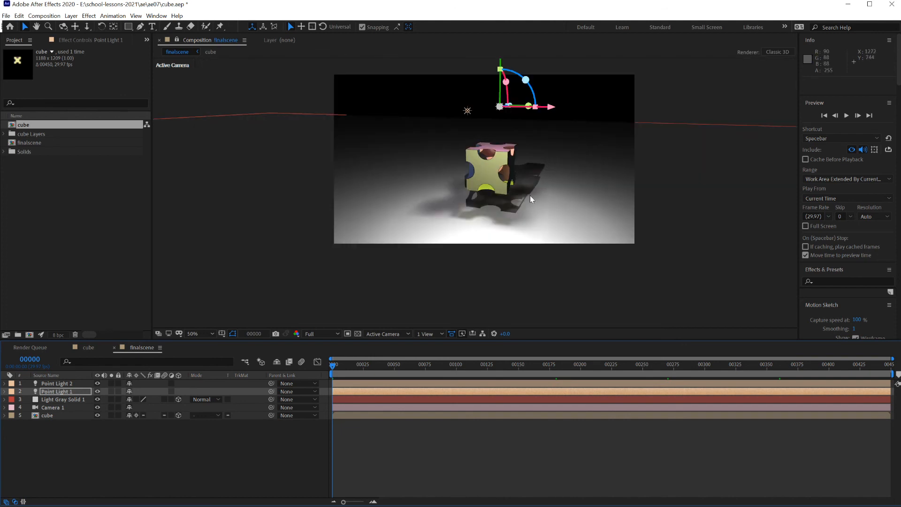
{"action": "left_click", "coordinate": [54, 384]}
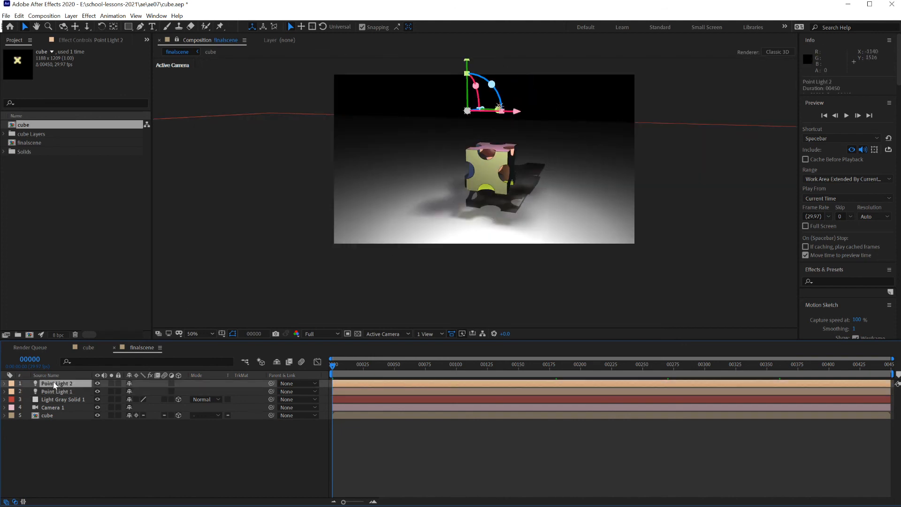
{"action": "left_click", "coordinate": [5, 383]}
{"action": "left_click", "coordinate": [13, 401]}
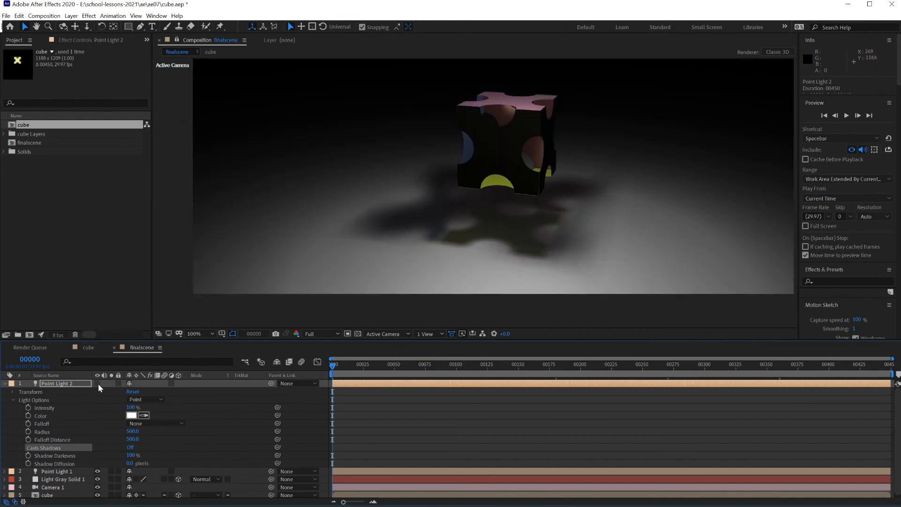
{"action": "left_click", "coordinate": [98, 383]}
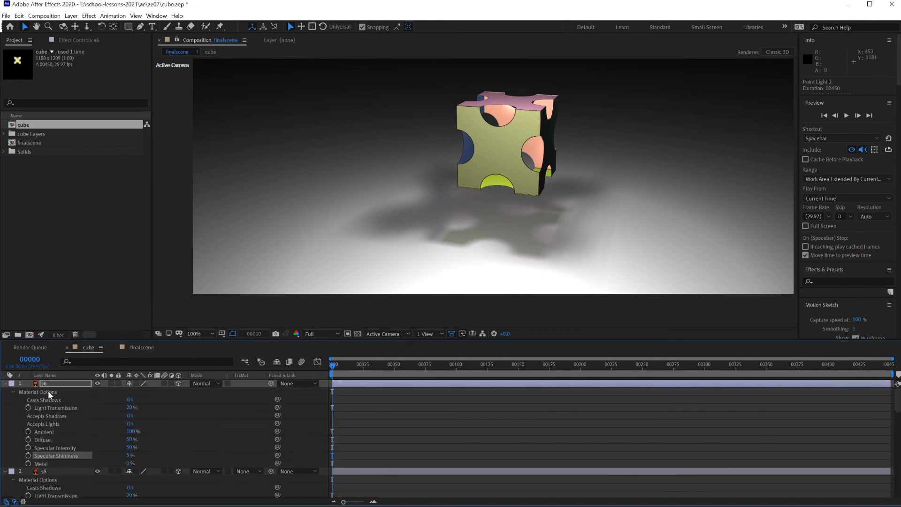
In the cube composition, set the Opacity of all six side layers s1 to s6 to 80%
{"action": "scroll", "coordinate": [55, 413], "scroll_direction": "down", "scroll_amount": 10}
{"action": "left_click", "coordinate": [54, 415], "text": "shift"}
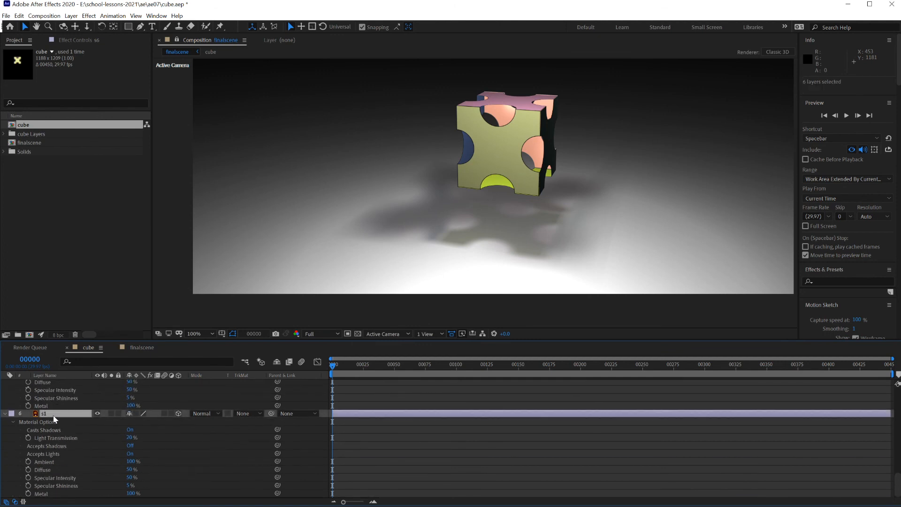
{"action": "scroll", "coordinate": [53, 417], "scroll_direction": "up", "scroll_amount": 10}
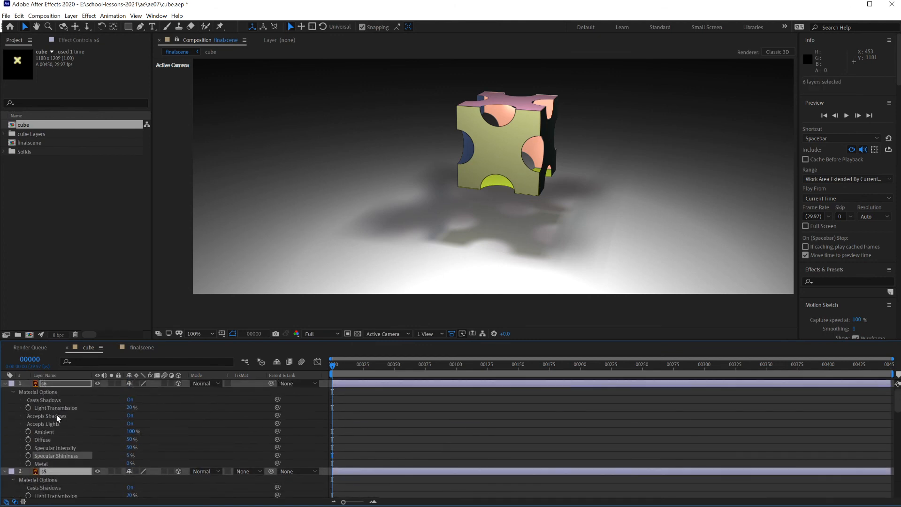
{"action": "key", "text": "a"}
{"action": "key", "text": "a"}
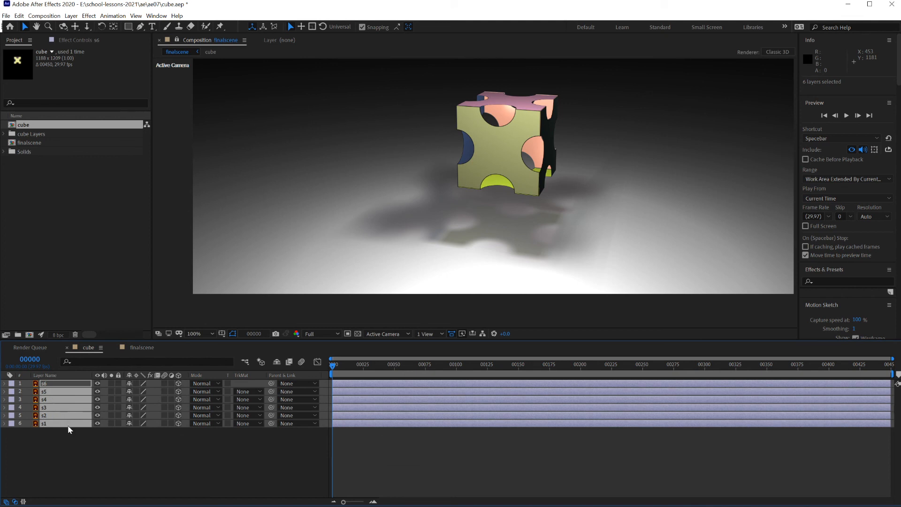
{"action": "key", "text": "t"}
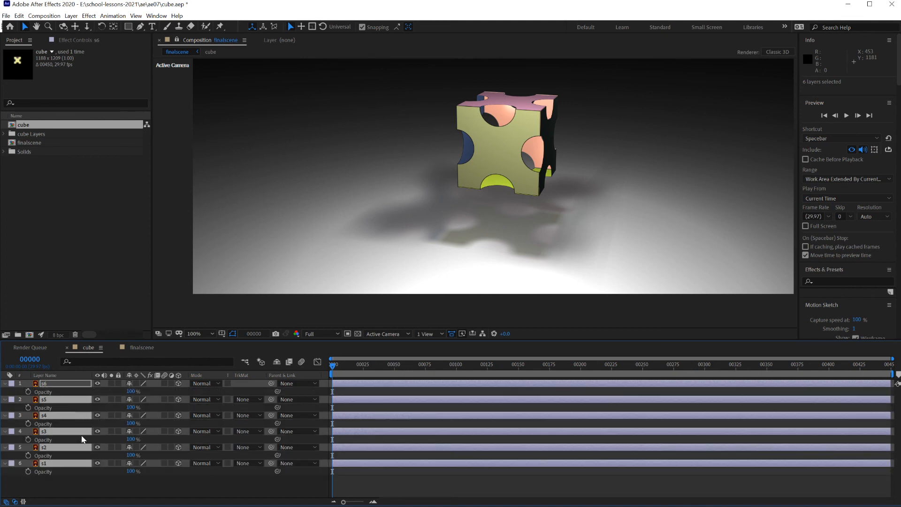
{"action": "left_click", "coordinate": [132, 391]}
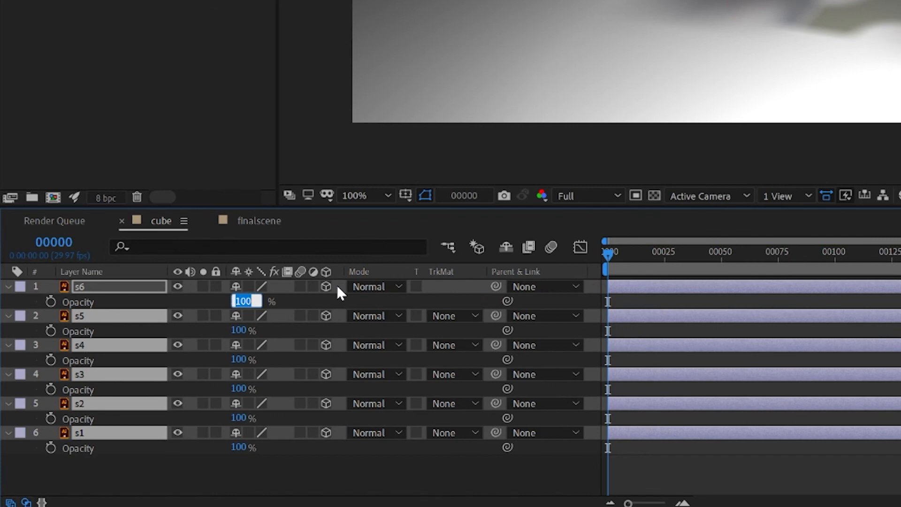
{"action": "type", "text": "80"}
{"action": "key", "text": "Return"}
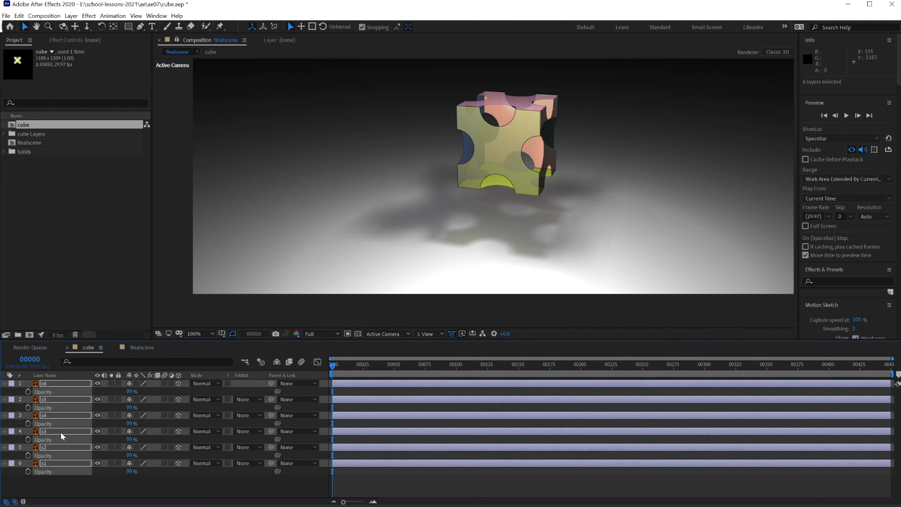
Reveal the material options of the six cube side layers and set their Light Transmission to 80%
{"action": "key", "text": "a"}
{"action": "key", "text": "a"}
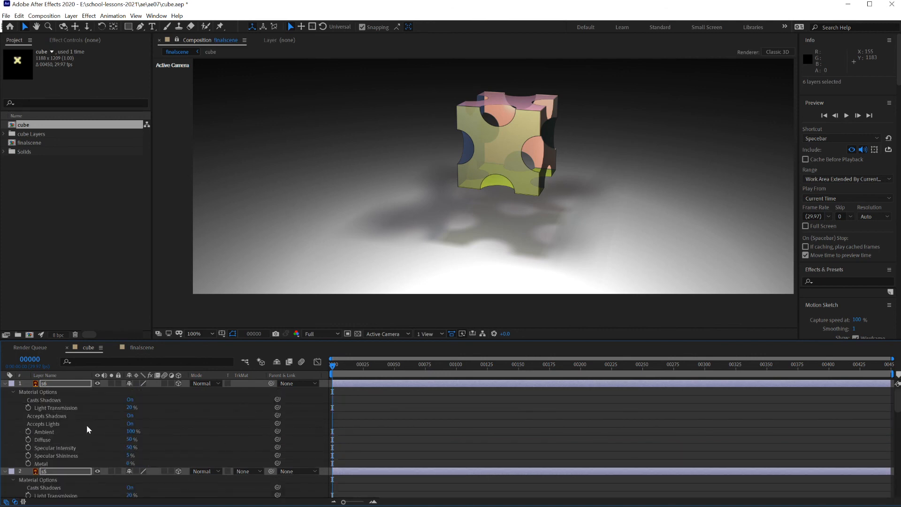
{"action": "left_click", "coordinate": [130, 407]}
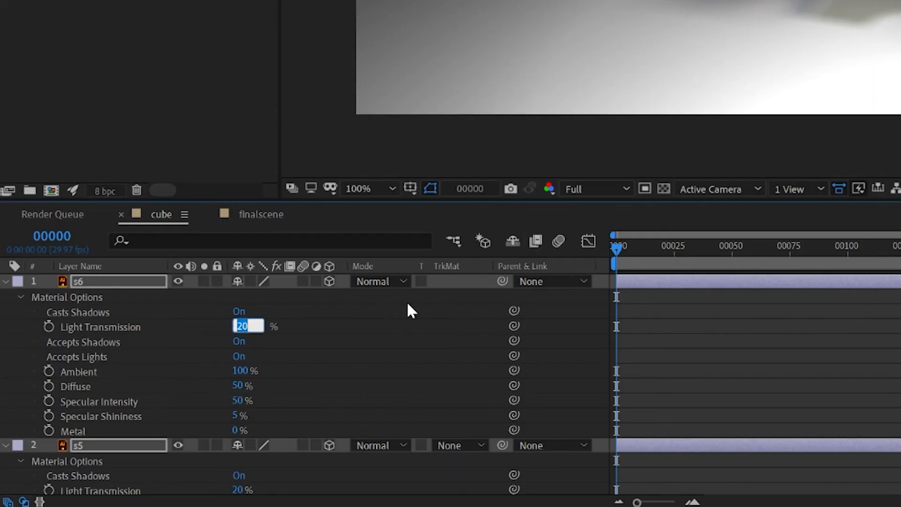
{"action": "type", "text": "80"}
{"action": "key", "text": "Return"}
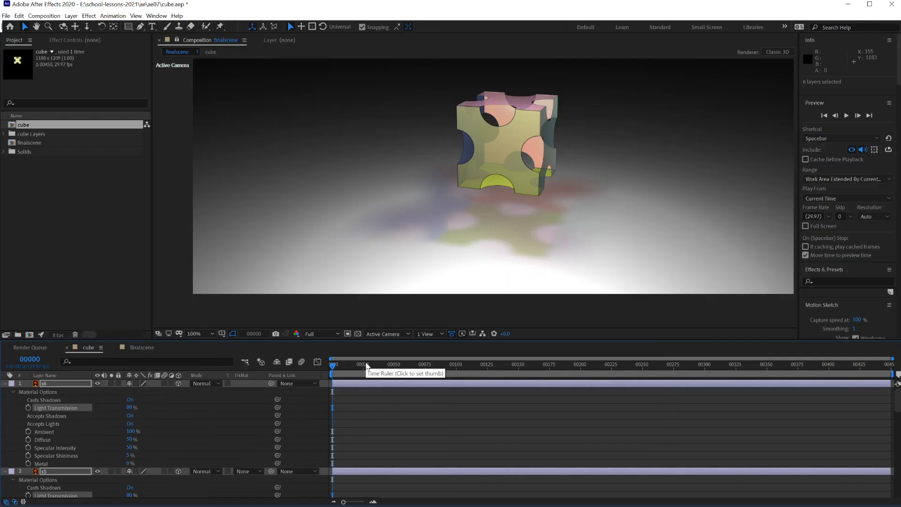